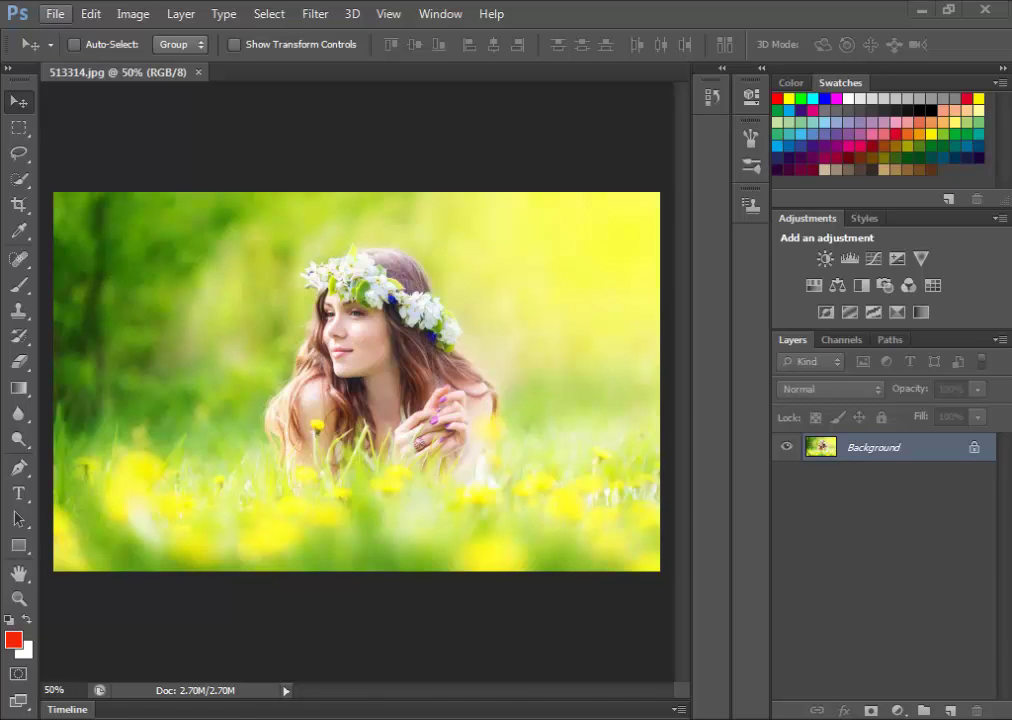
Create a blank 610 × 338 px, 72 ppi document, then return to the 513314.jpg photo
{"action": "key", "text": "alt+f"}
{"action": "key", "text": "Return"}
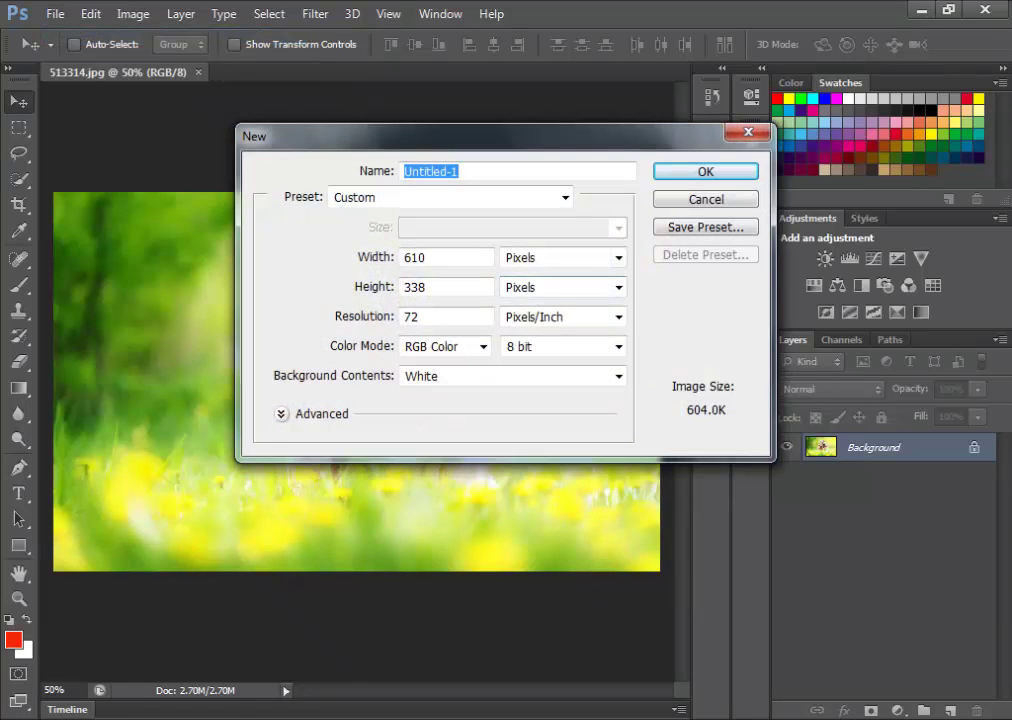
{"action": "key", "text": "Return"}
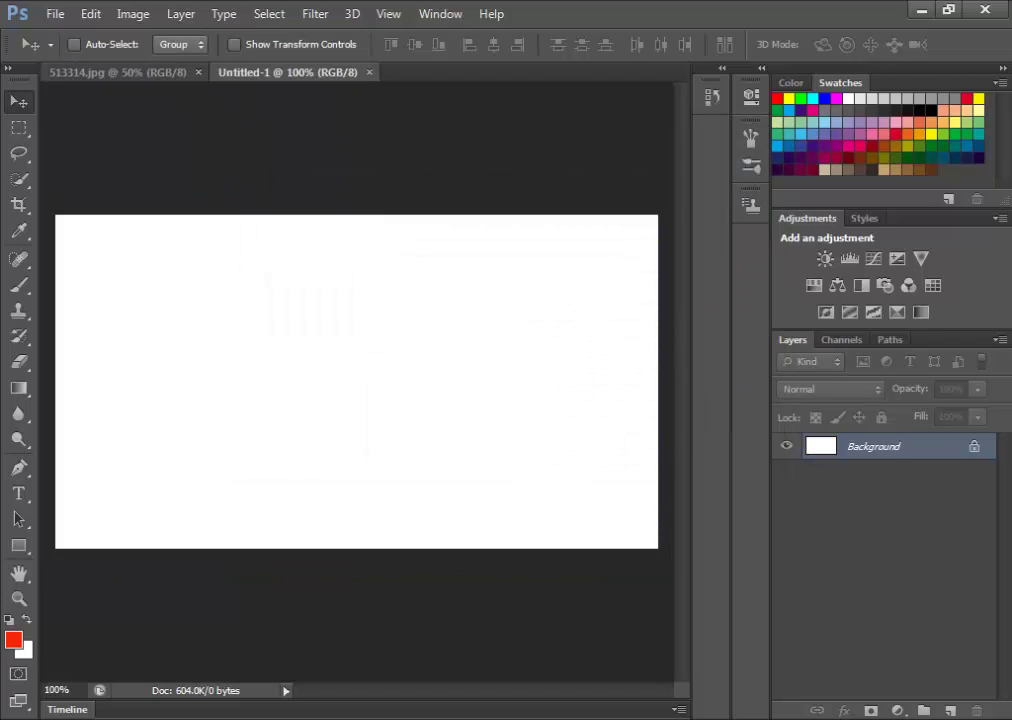
{"action": "key", "text": "ctrl+Tab"}
{"action": "key", "text": "ctrl+Tab"}
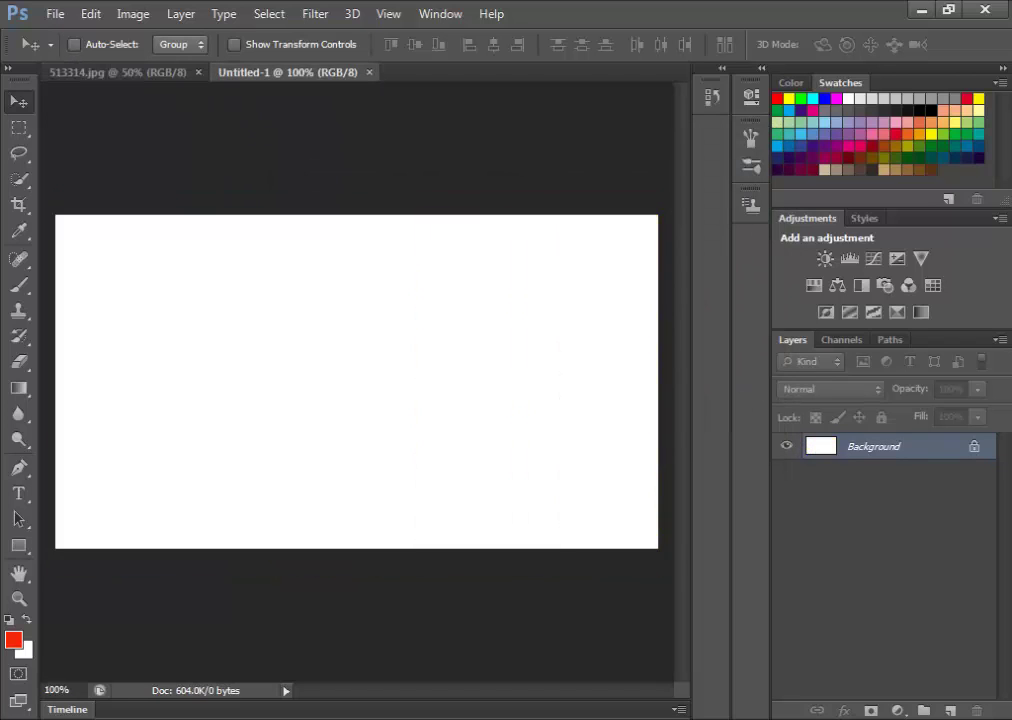
{"action": "key", "text": "ctrl+Tab"}
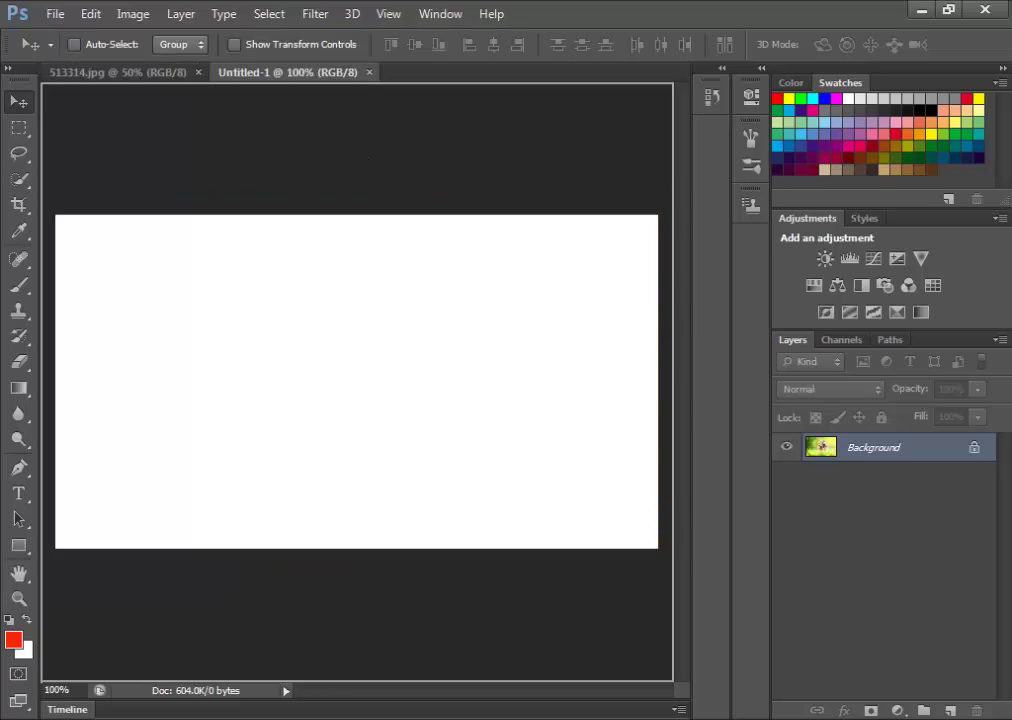
Copy the photo into Untitled-1 as Layer 1, scaled to about 50% to fill the canvas
{"action": "left_click_drag", "start_coordinate": [300, 190], "coordinate": [350, 380]}
{"action": "key", "text": "ctrl+t"}
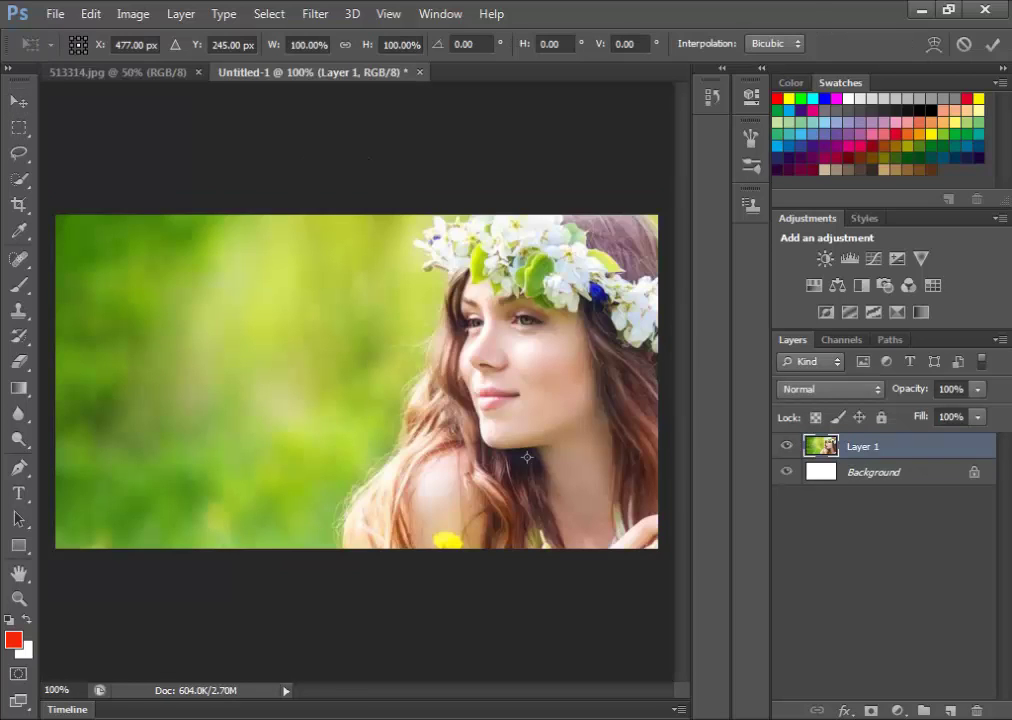
{"action": "mouse_move", "coordinate": [520, 452]}
{"action": "left_mouse_down"}
{"action": "mouse_move", "coordinate": [470, 440]}
{"action": "mouse_move", "coordinate": [478, 438]}
{"action": "left_mouse_up"}
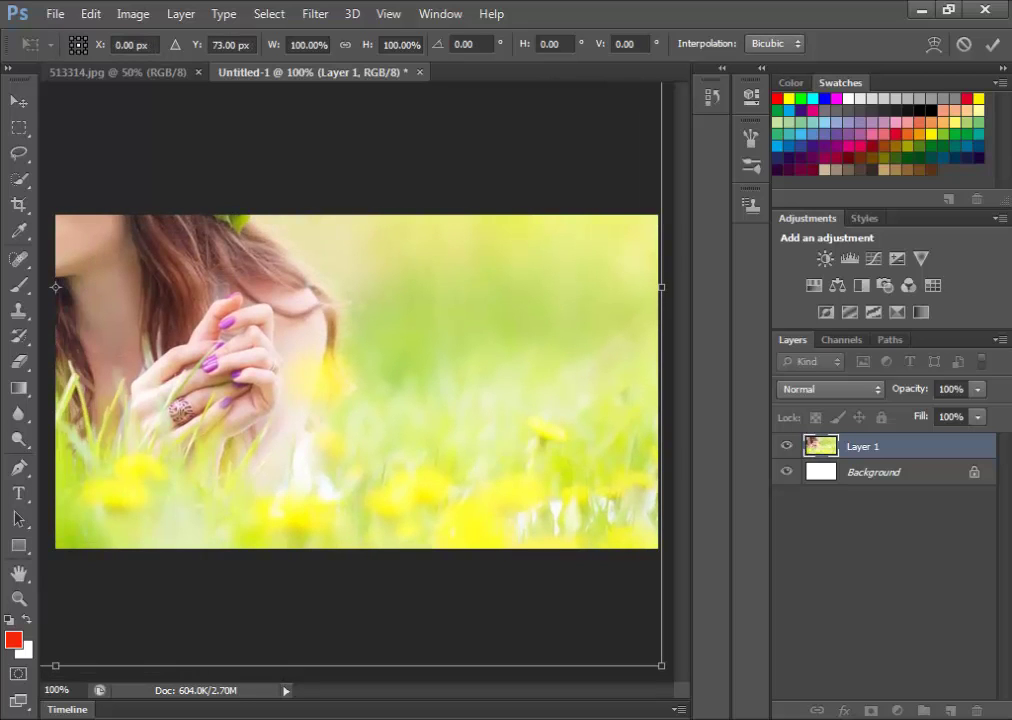
{"action": "left_click_drag", "start_coordinate": [661, 664], "coordinate": [357, 475]}
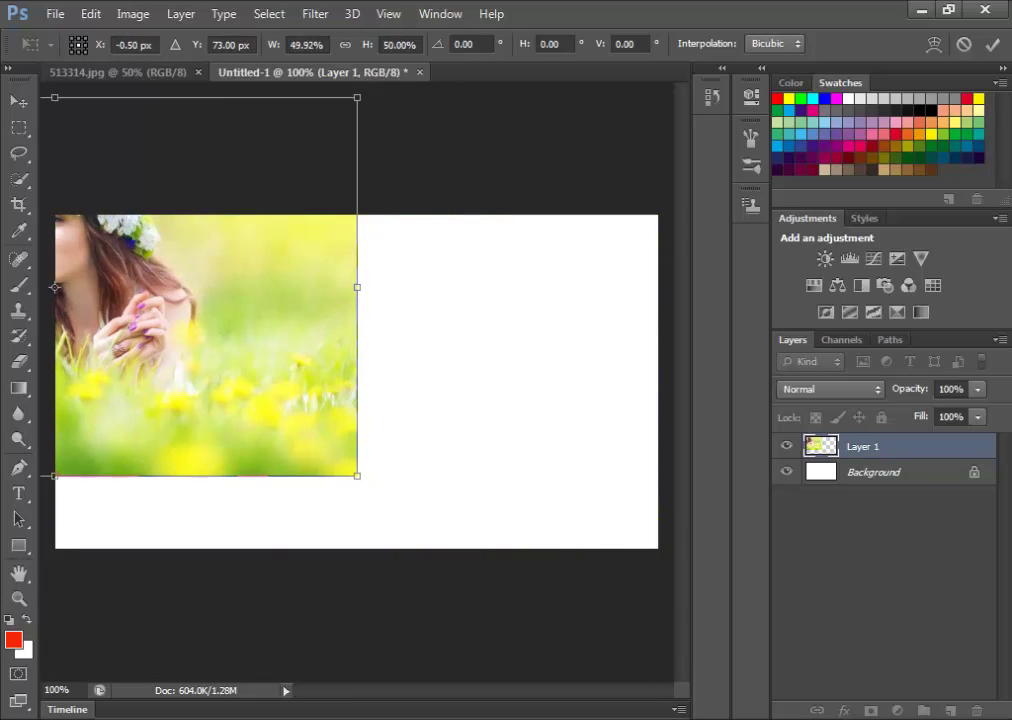
{"action": "mouse_move", "coordinate": [125, 313]}
{"action": "left_mouse_down"}
{"action": "mouse_move", "coordinate": [310, 390]}
{"action": "mouse_move", "coordinate": [505, 432]}
{"action": "mouse_move", "coordinate": [482, 433]}
{"action": "mouse_move", "coordinate": [491, 433]}
{"action": "left_mouse_up"}
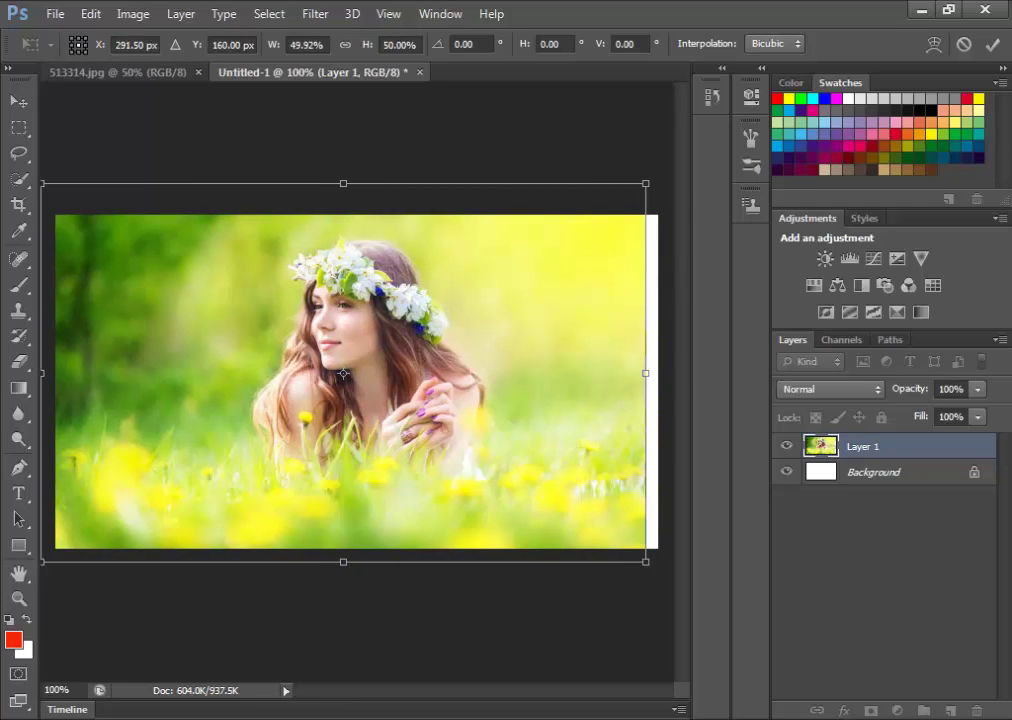
{"action": "key", "text": "Return"}
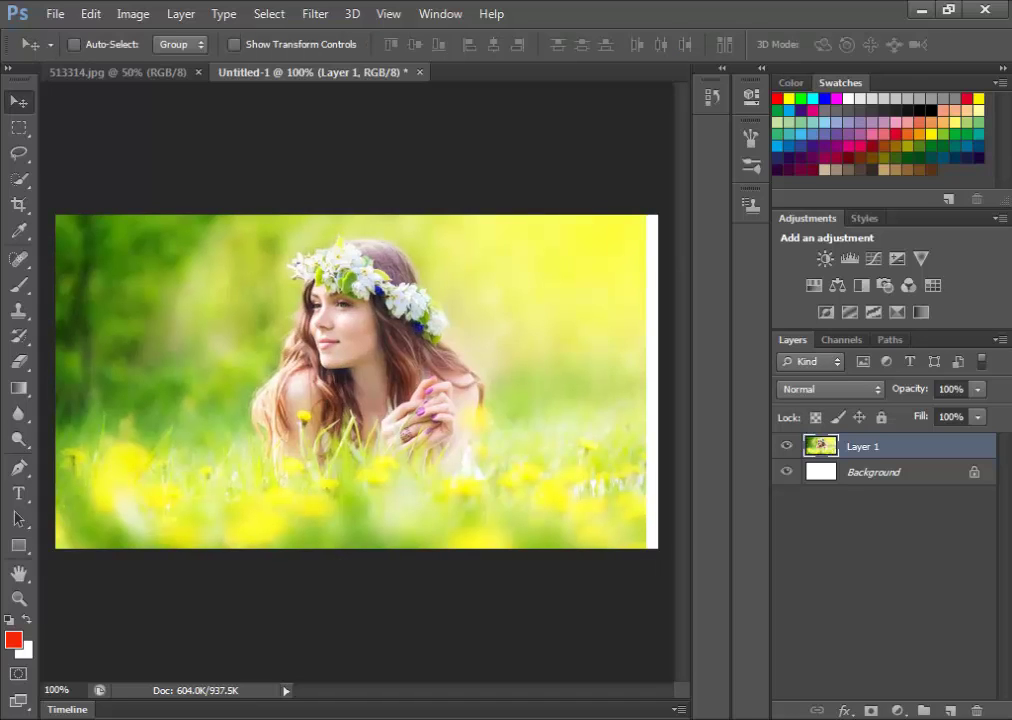
Select a right-edge vertical strip and raise its Blue channel curve to wash it pale blue
{"action": "key", "text": "m"}
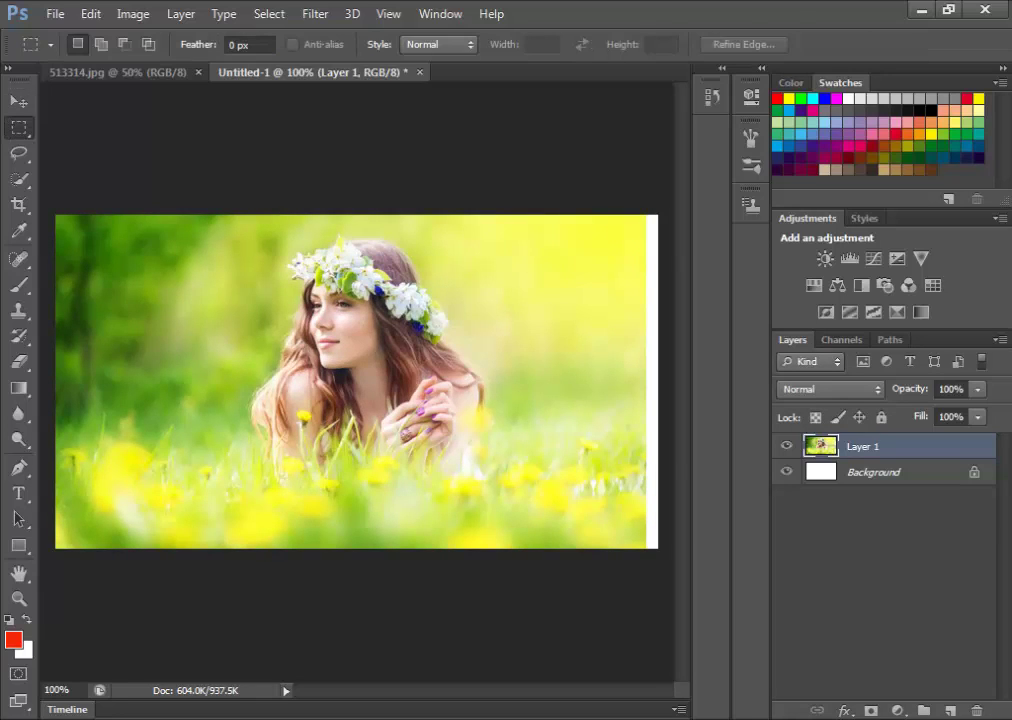
{"action": "left_click_drag", "start_coordinate": [556, 548], "coordinate": [660, 162]}
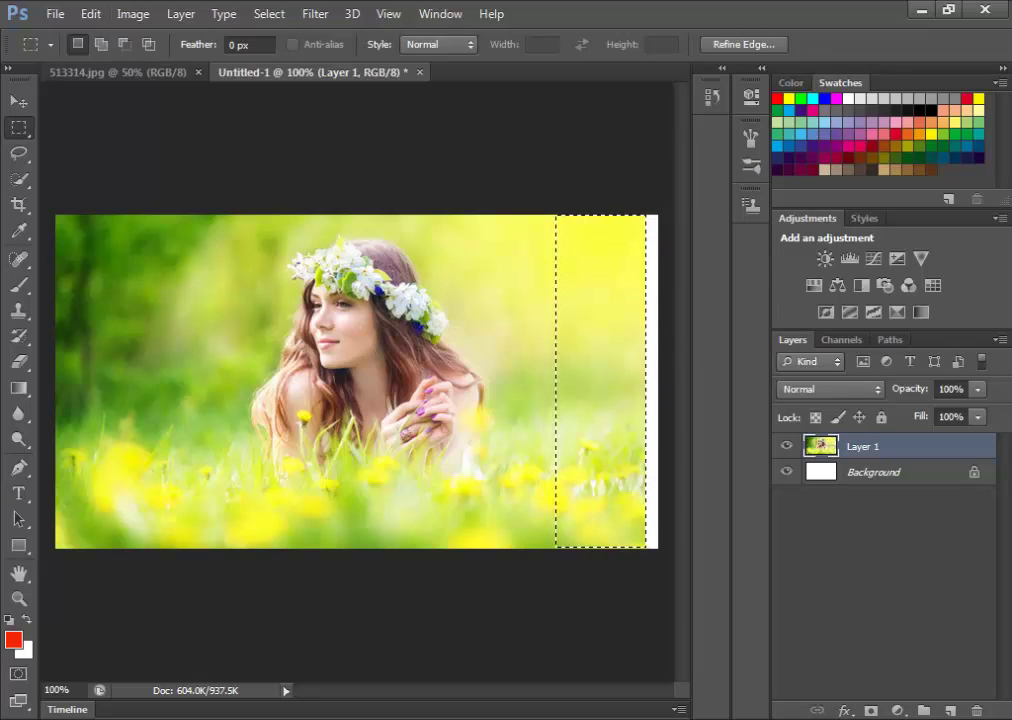
{"action": "left_click", "coordinate": [133, 14]}
{"action": "left_click", "coordinate": [390, 100]}
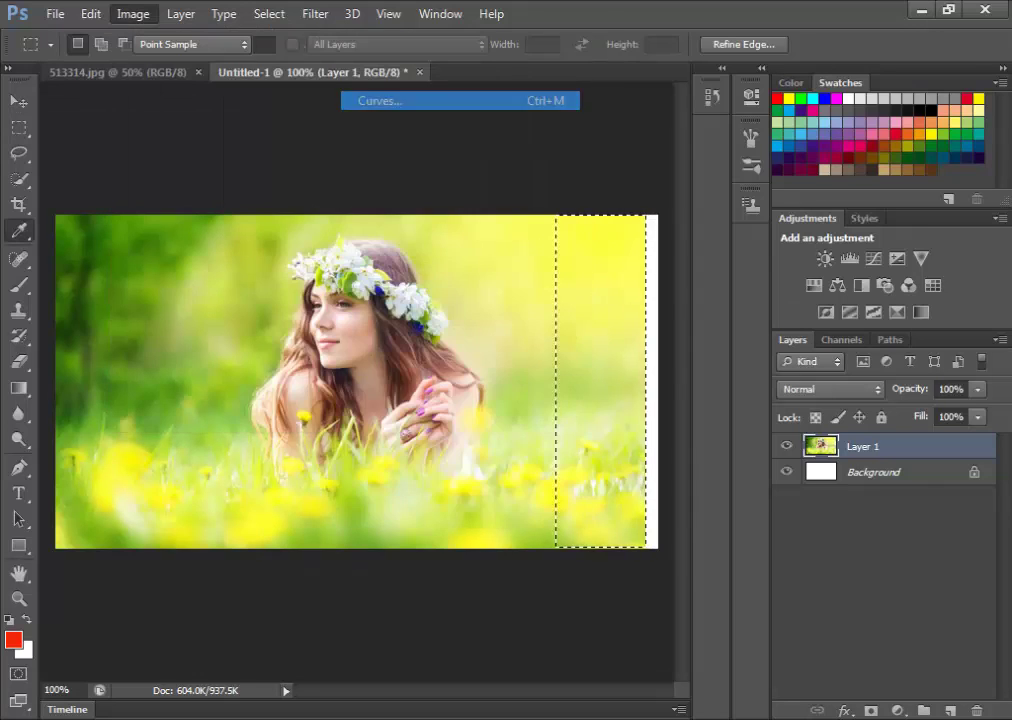
{"action": "left_click", "coordinate": [408, 153]}
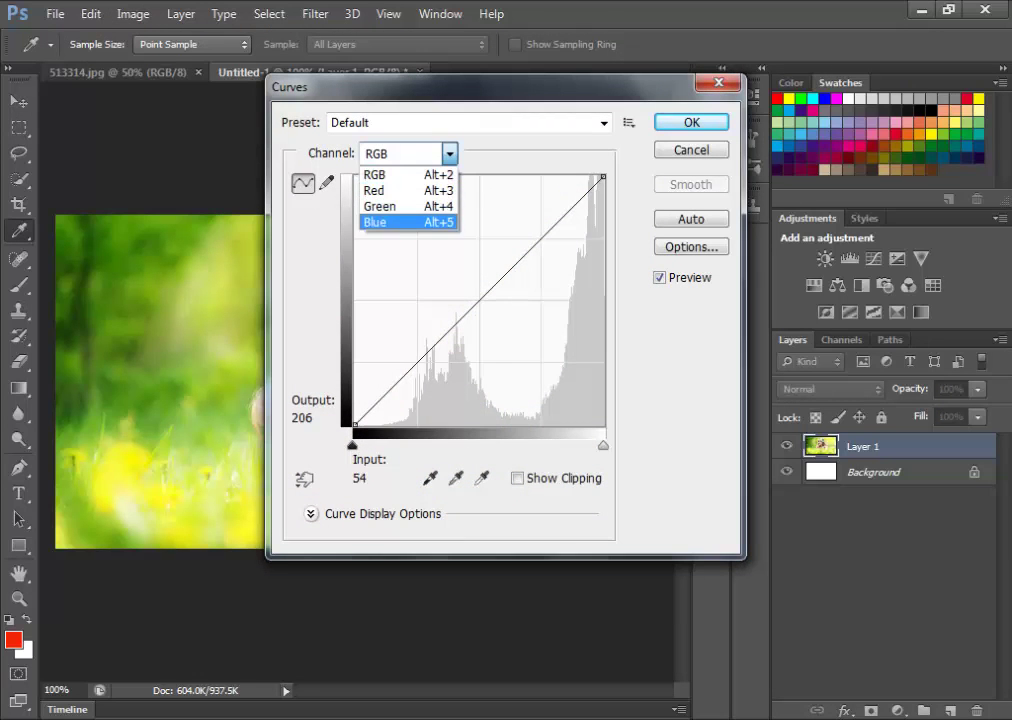
{"action": "left_click", "coordinate": [407, 222]}
{"action": "left_click_drag", "start_coordinate": [400, 87], "coordinate": [157, 69]}
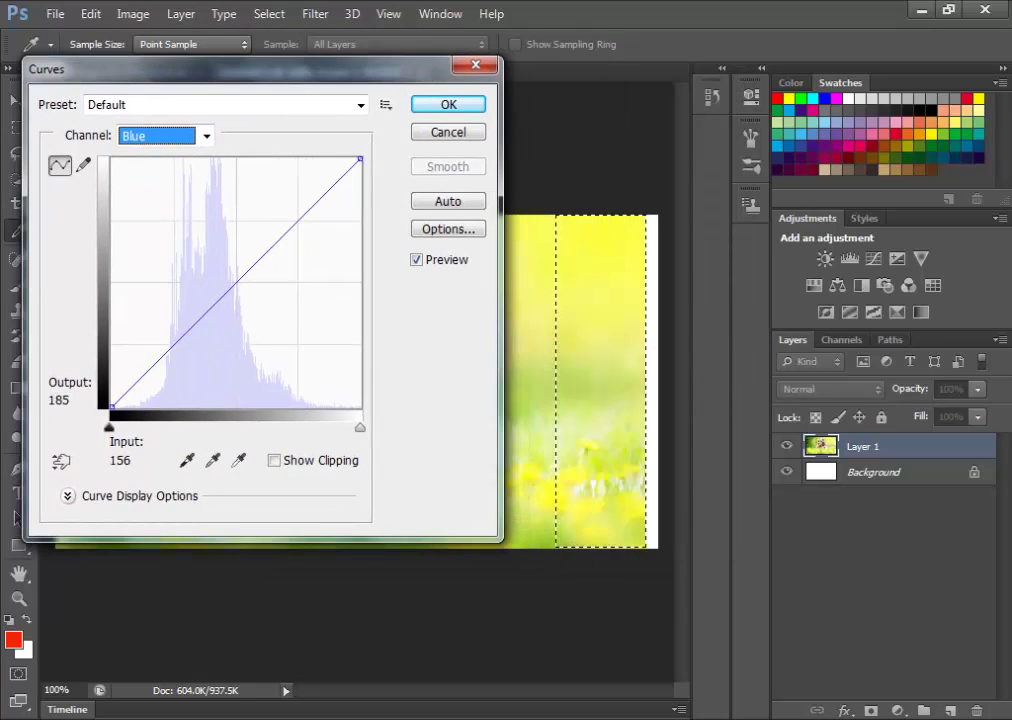
{"action": "mouse_move", "coordinate": [240, 283]}
{"action": "left_mouse_down"}
{"action": "mouse_move", "coordinate": [176, 235]}
{"action": "mouse_move", "coordinate": [178, 221]}
{"action": "left_mouse_up"}
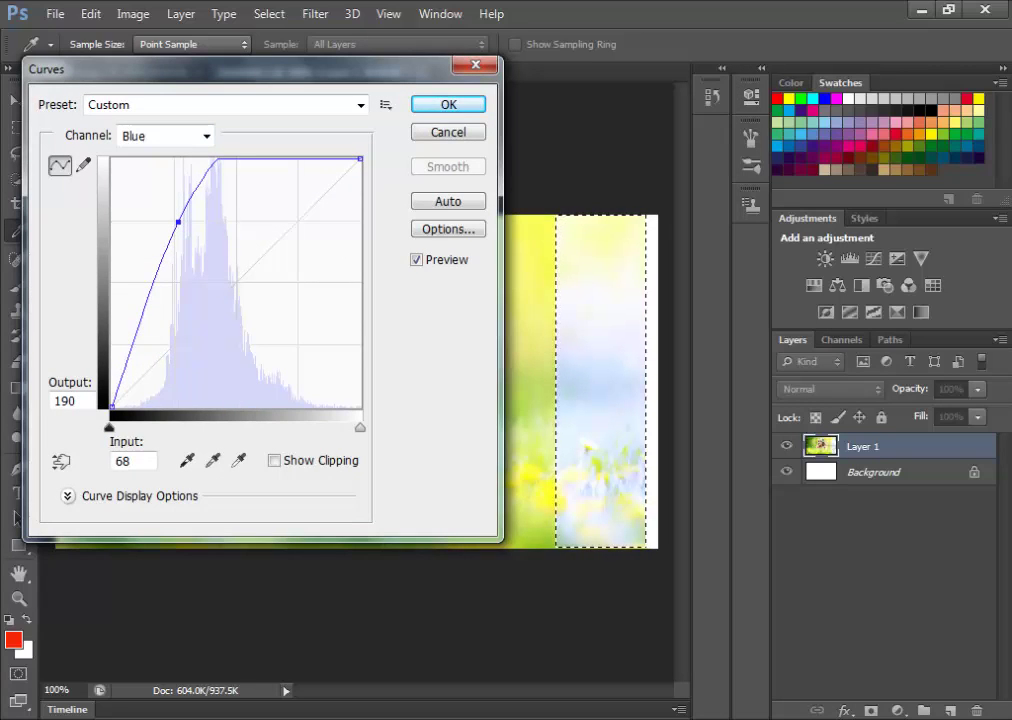
{"action": "key", "text": "Return"}
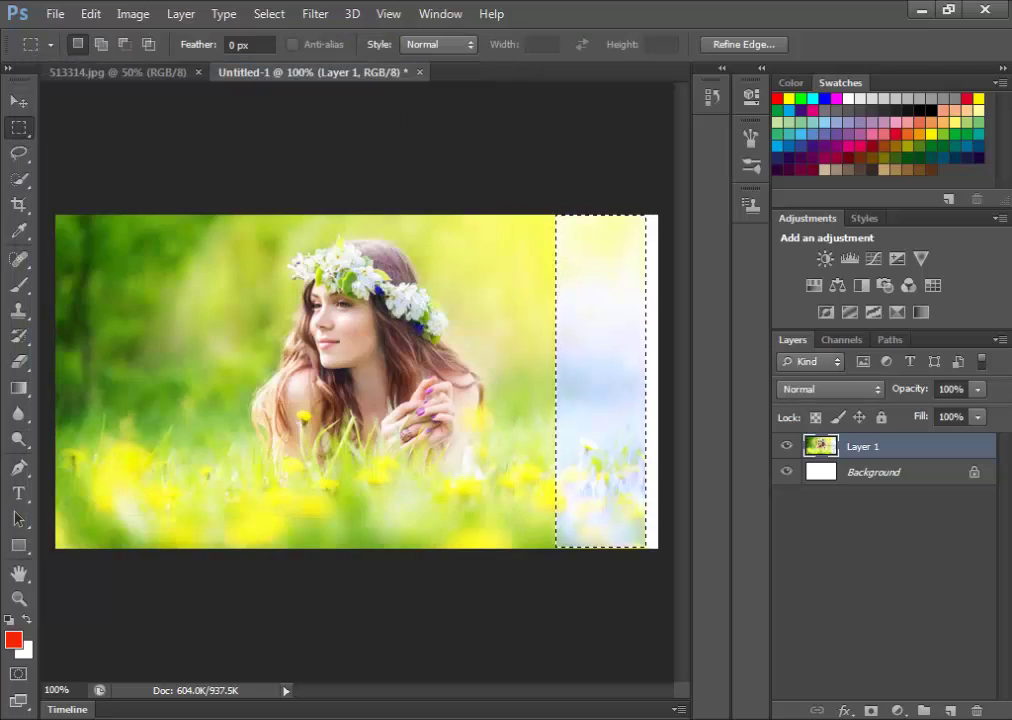
Nudge the blue strip right for a white gap and shift the selection onto the next strip
{"action": "key", "text": "v"}
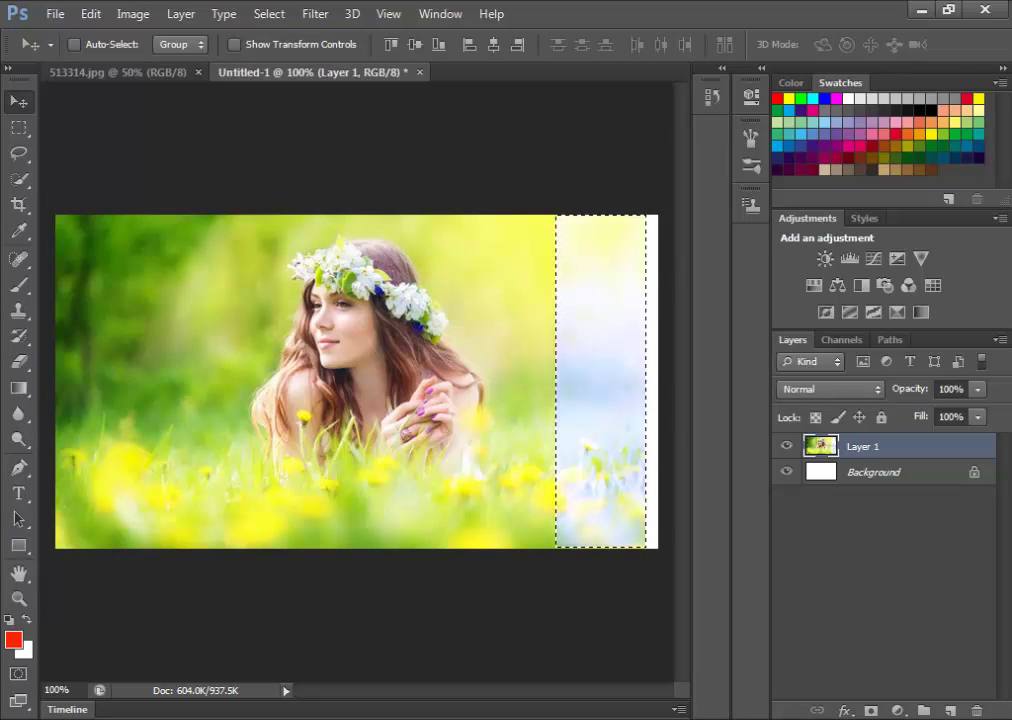
{"action": "left_click_drag", "start_coordinate": [588, 396], "coordinate": [600, 396]}
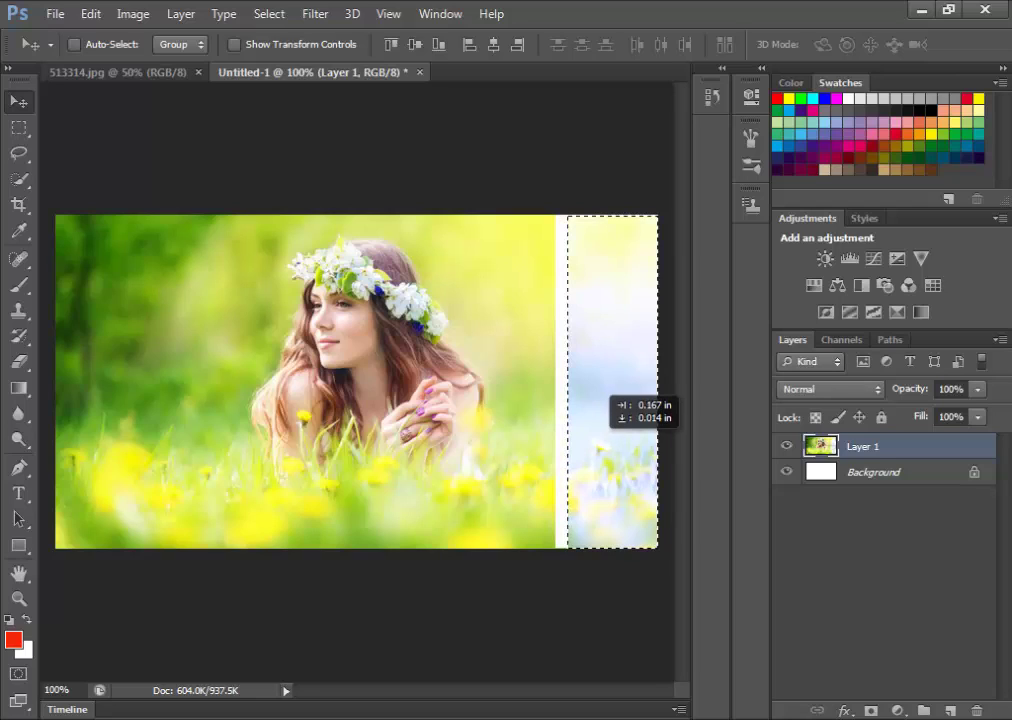
{"action": "key", "text": "alt+bracketleft"}
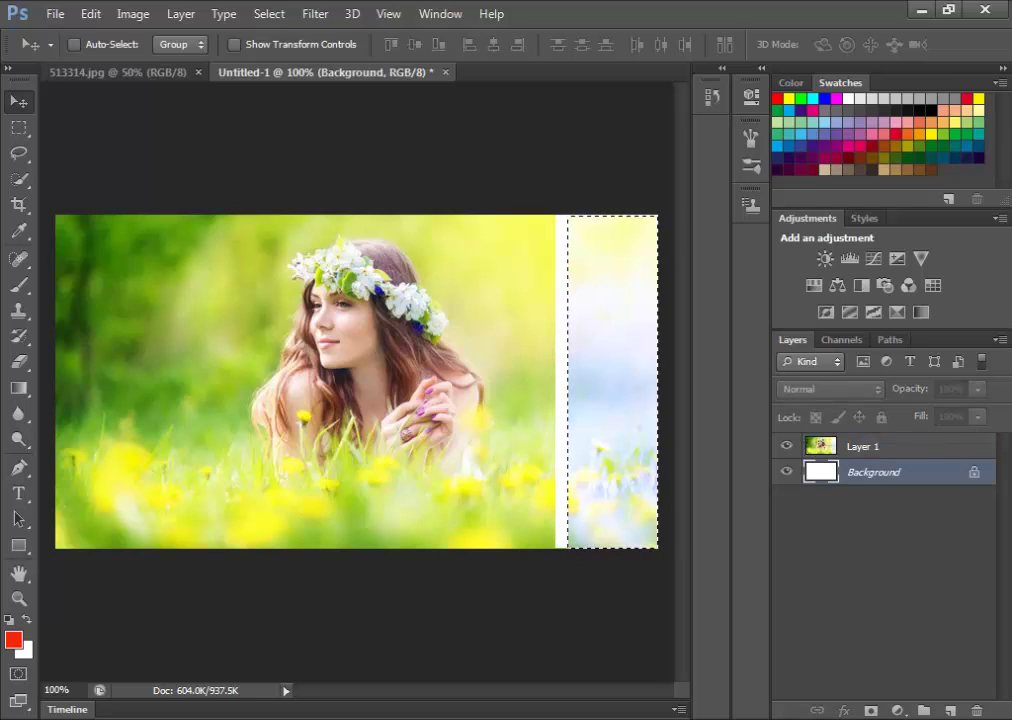
{"action": "key", "text": "m"}
{"action": "key", "text": "v"}
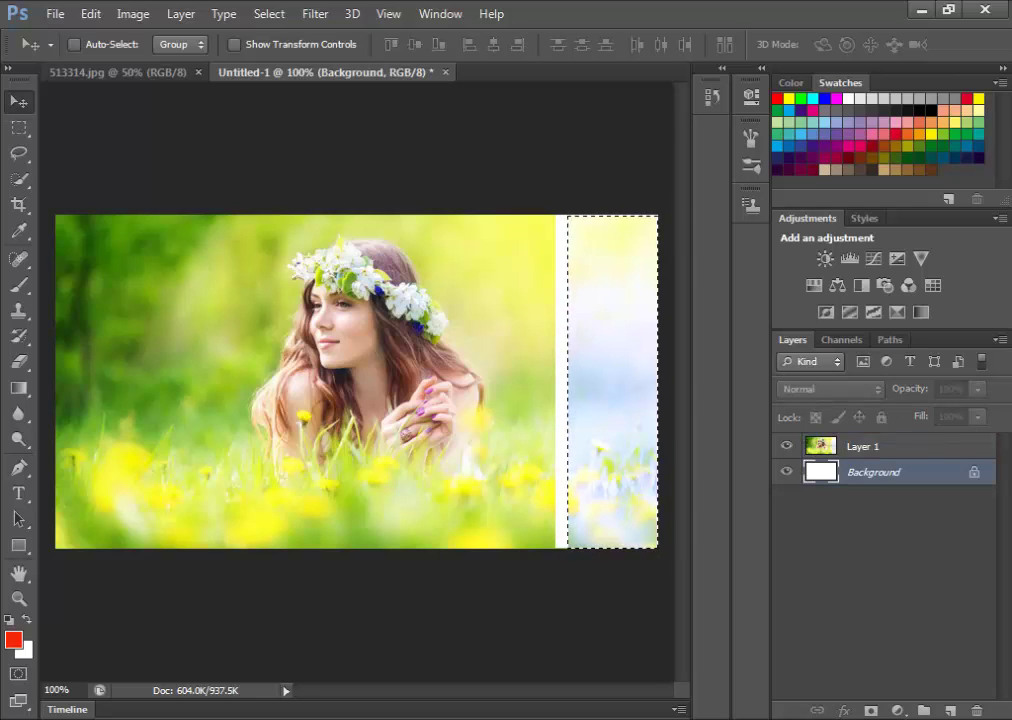
{"action": "left_click_drag", "start_coordinate": [631, 384], "coordinate": [530, 384]}
{"action": "key", "text": "alt+bracketright"}
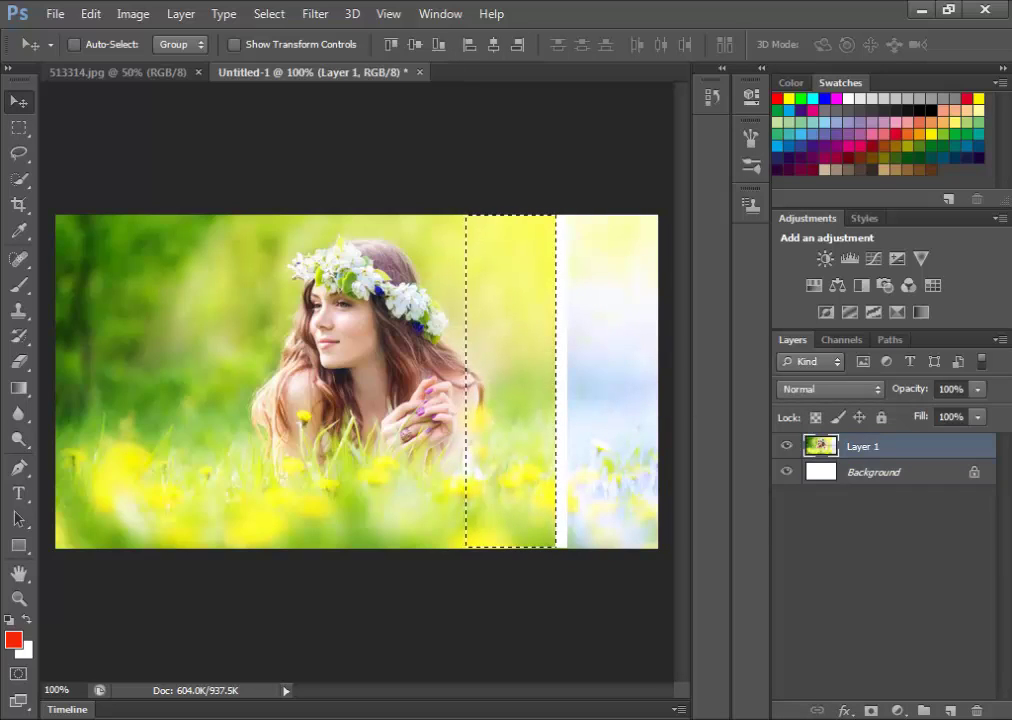
Lower the Green channel curve on the second strip to give it a warm pinkish tint
{"action": "left_click", "coordinate": [133, 14]}
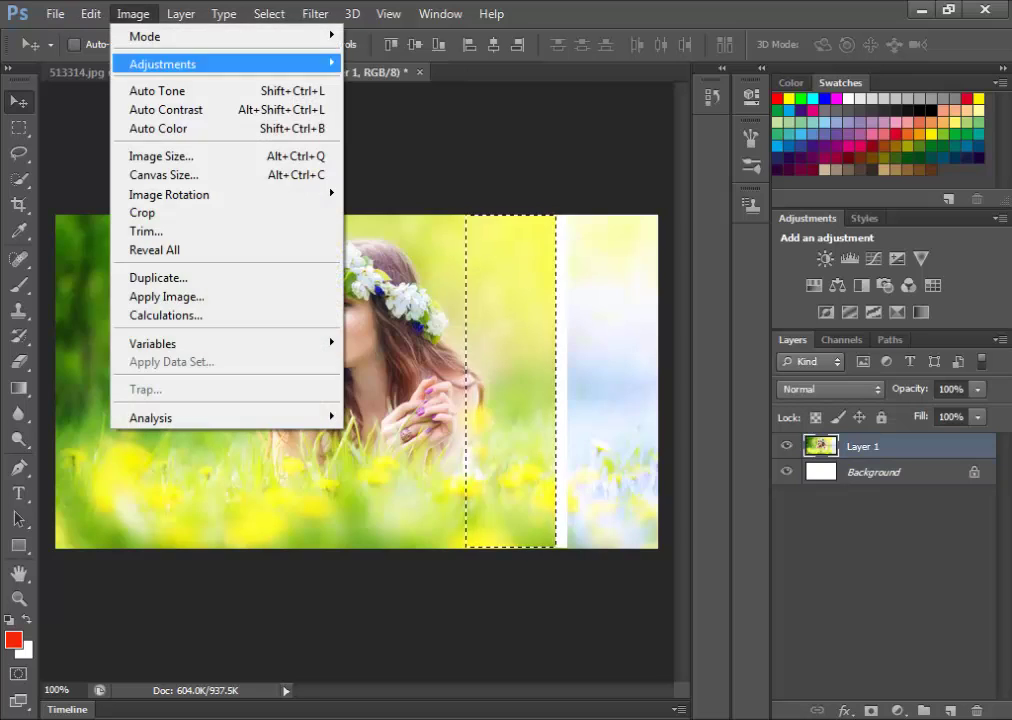
{"action": "left_click", "coordinate": [385, 100]}
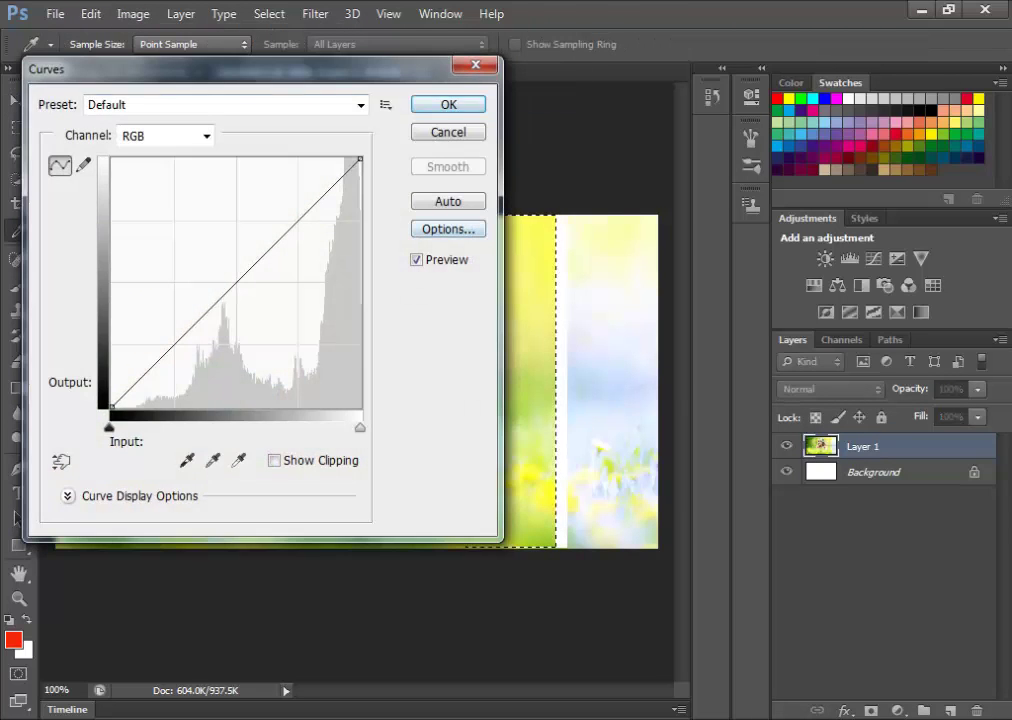
{"action": "mouse_move", "coordinate": [250, 62]}
{"action": "left_mouse_down"}
{"action": "mouse_move", "coordinate": [105, 66]}
{"action": "mouse_move", "coordinate": [154, 82]}
{"action": "left_mouse_up"}
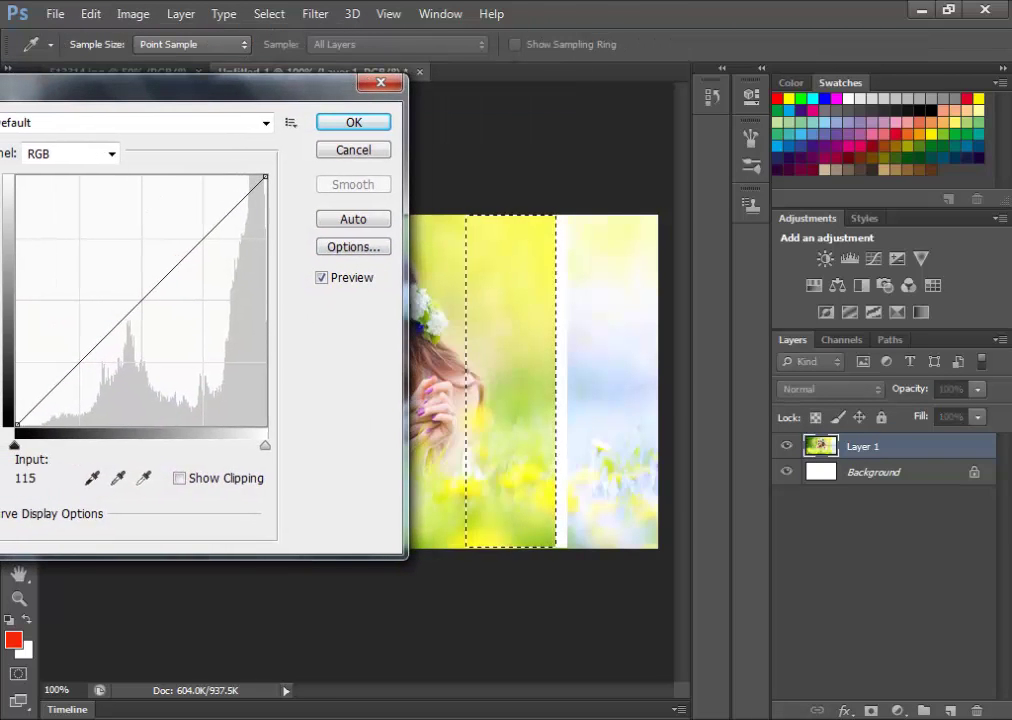
{"action": "left_click", "coordinate": [70, 153]}
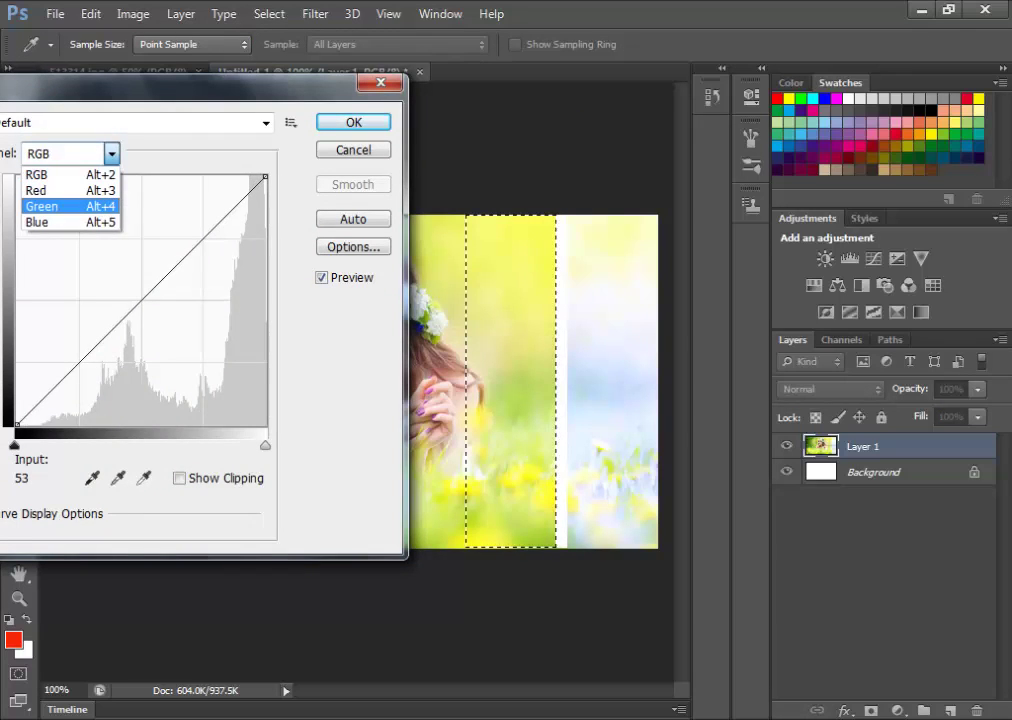
{"action": "left_click", "coordinate": [45, 206]}
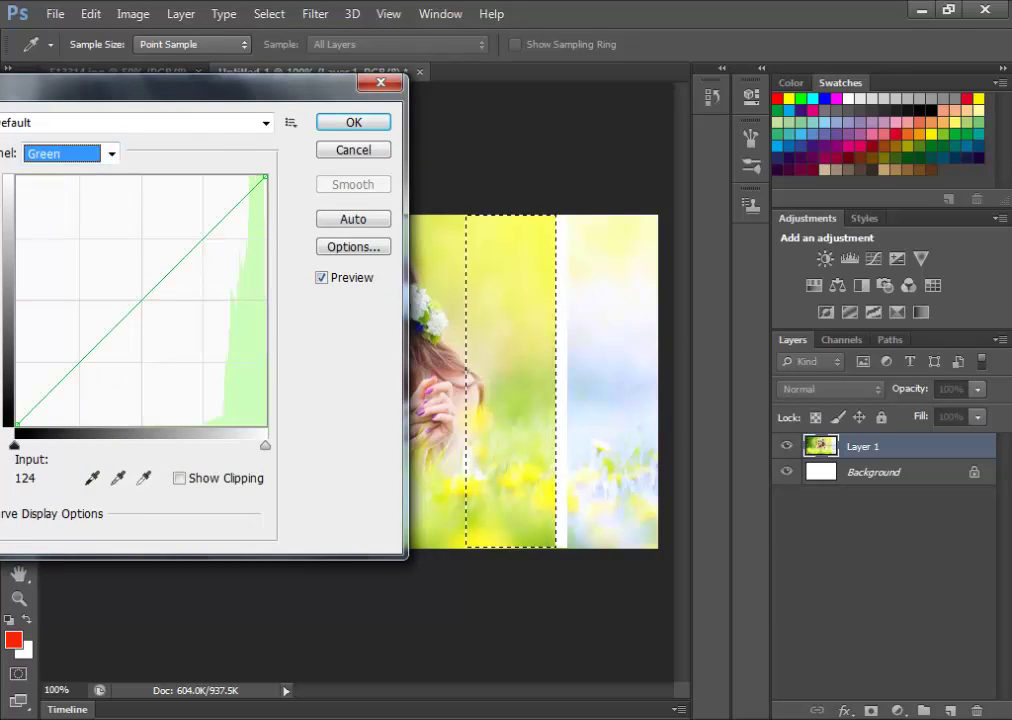
{"action": "mouse_move", "coordinate": [137, 304]}
{"action": "left_mouse_down"}
{"action": "mouse_move", "coordinate": [174, 296]}
{"action": "mouse_move", "coordinate": [208, 270]}
{"action": "left_mouse_up"}
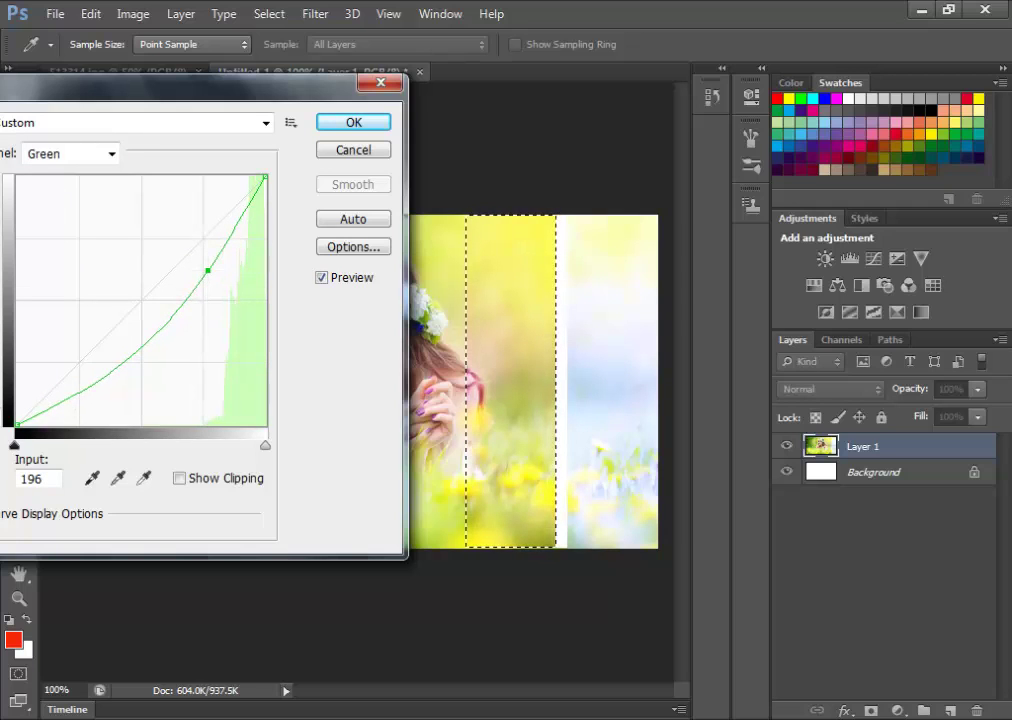
{"action": "key", "text": "Return"}
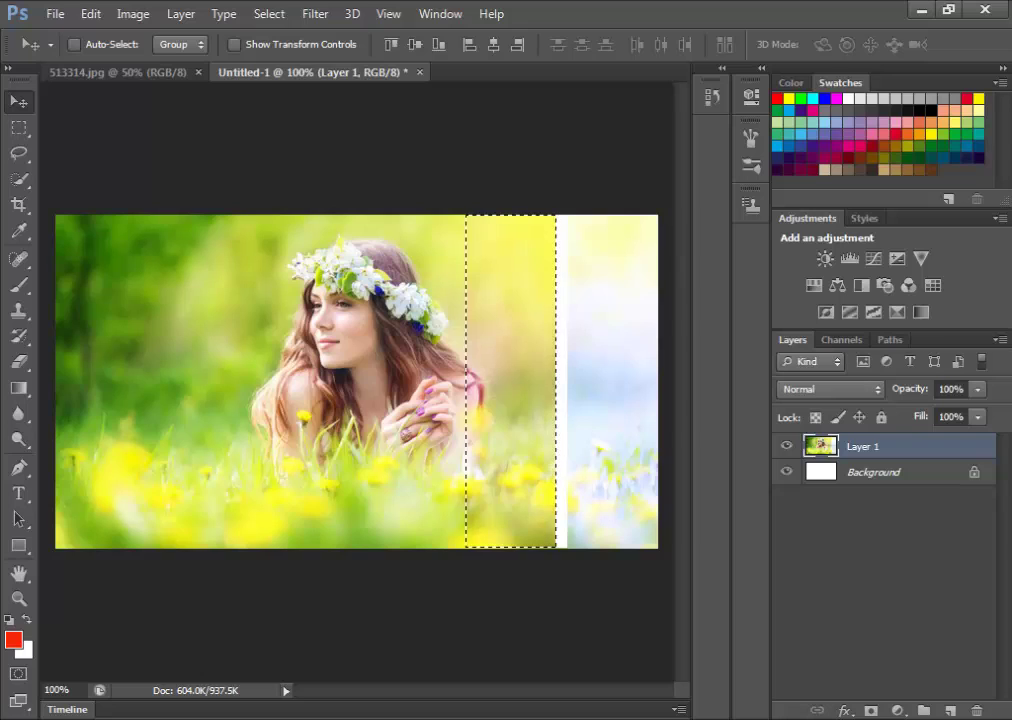
Nudge the pink strip right behind a thin gap and move the selection to the next strip left
{"action": "left_click_drag", "start_coordinate": [528, 334], "coordinate": [536, 341]}
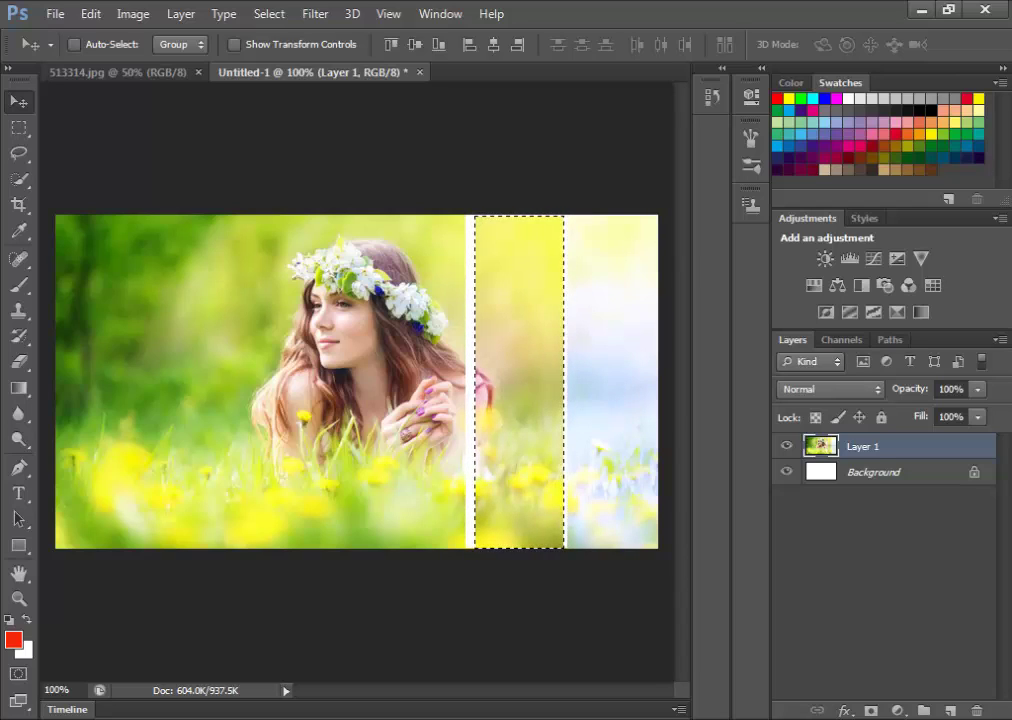
{"action": "left_click", "coordinate": [870, 472]}
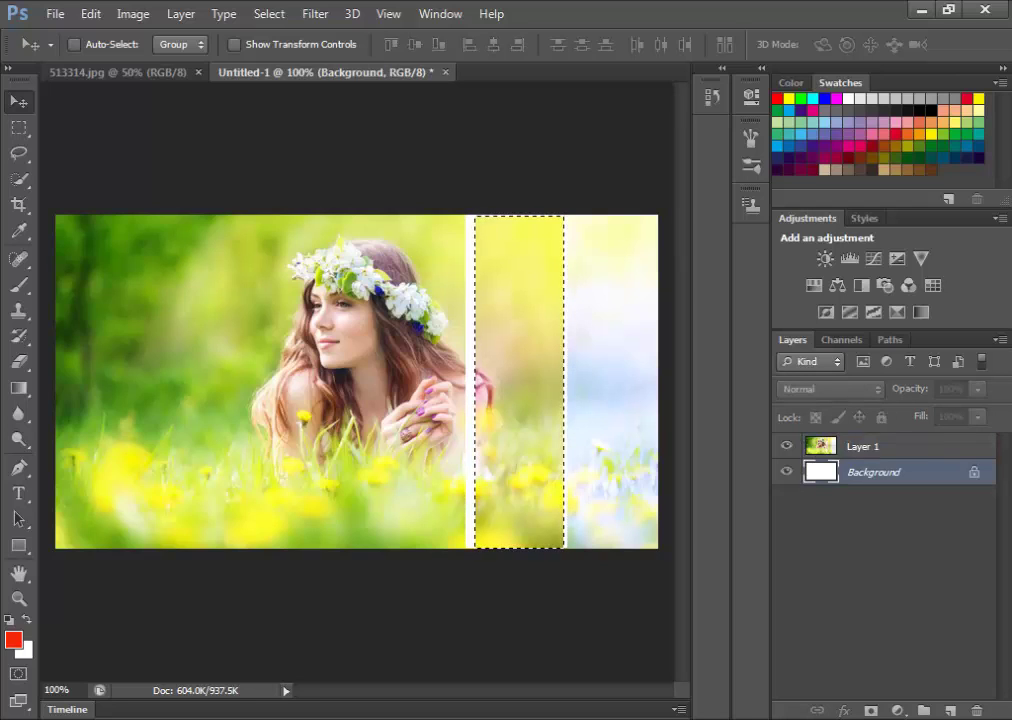
{"action": "mouse_move", "coordinate": [537, 420]}
{"action": "left_mouse_down"}
{"action": "mouse_move", "coordinate": [425, 405]}
{"action": "mouse_move", "coordinate": [437, 418]}
{"action": "left_mouse_up"}
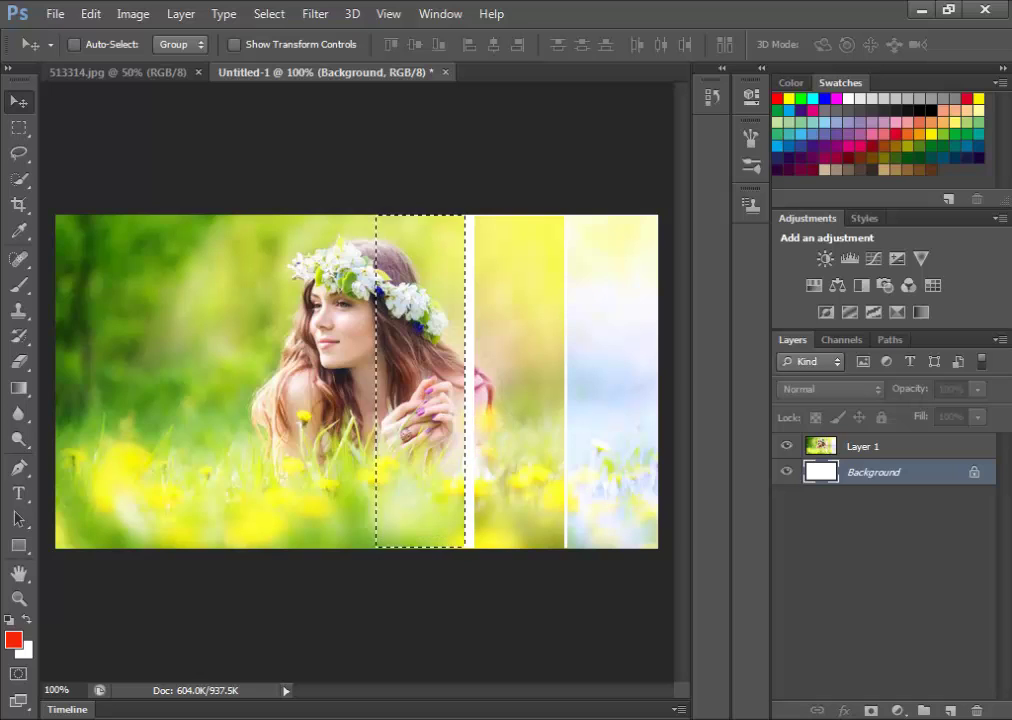
On Layer 1, raise the Red channel curve to warm the strip over her hands and hair
{"action": "left_click", "coordinate": [862, 446]}
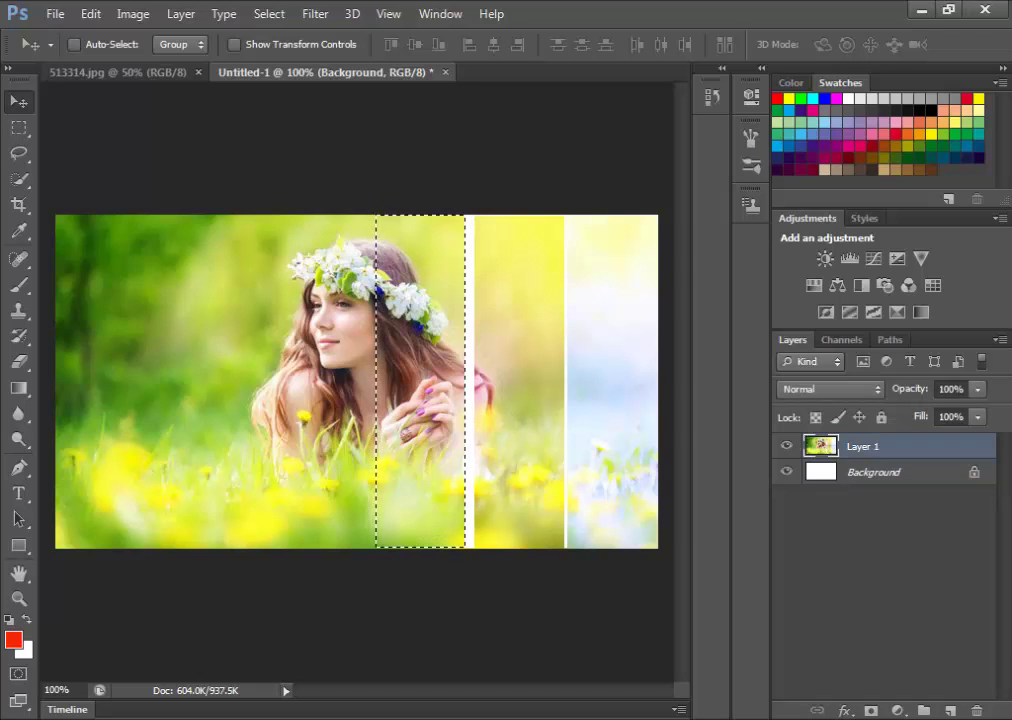
{"action": "left_click", "coordinate": [133, 14]}
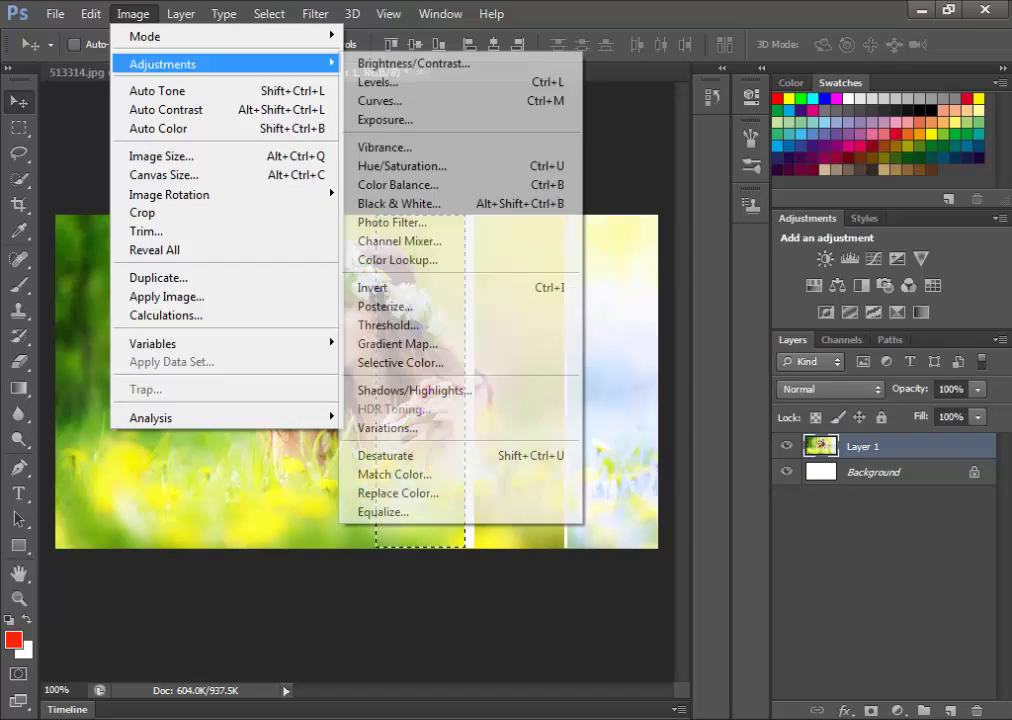
{"action": "left_click", "coordinate": [410, 100]}
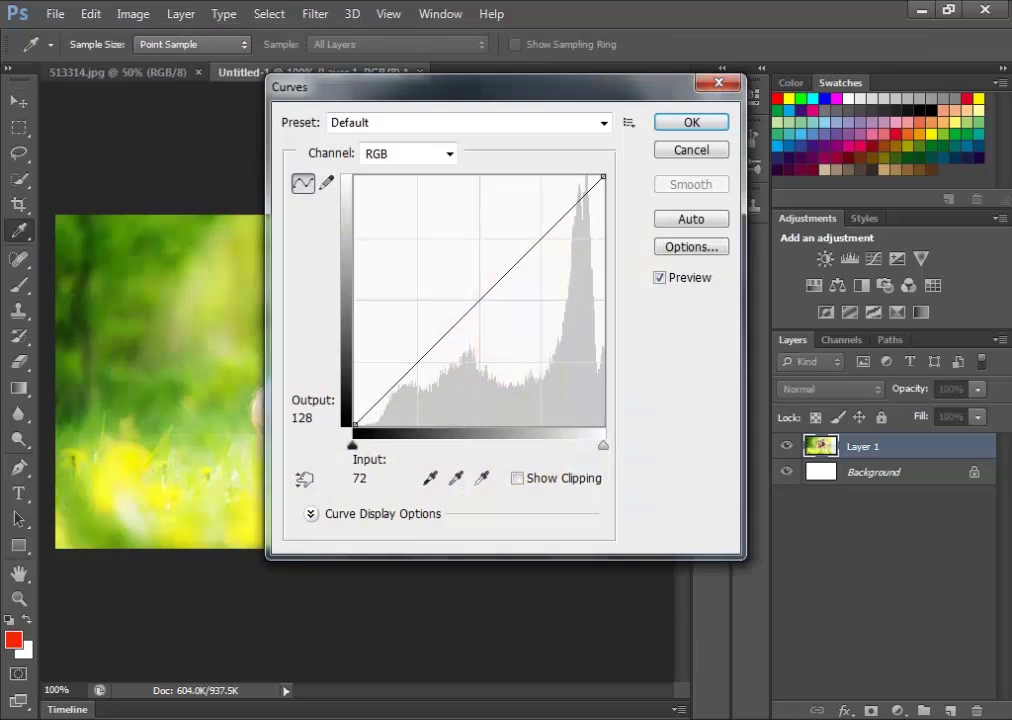
{"action": "left_click", "coordinate": [405, 153]}
{"action": "left_click", "coordinate": [378, 190]}
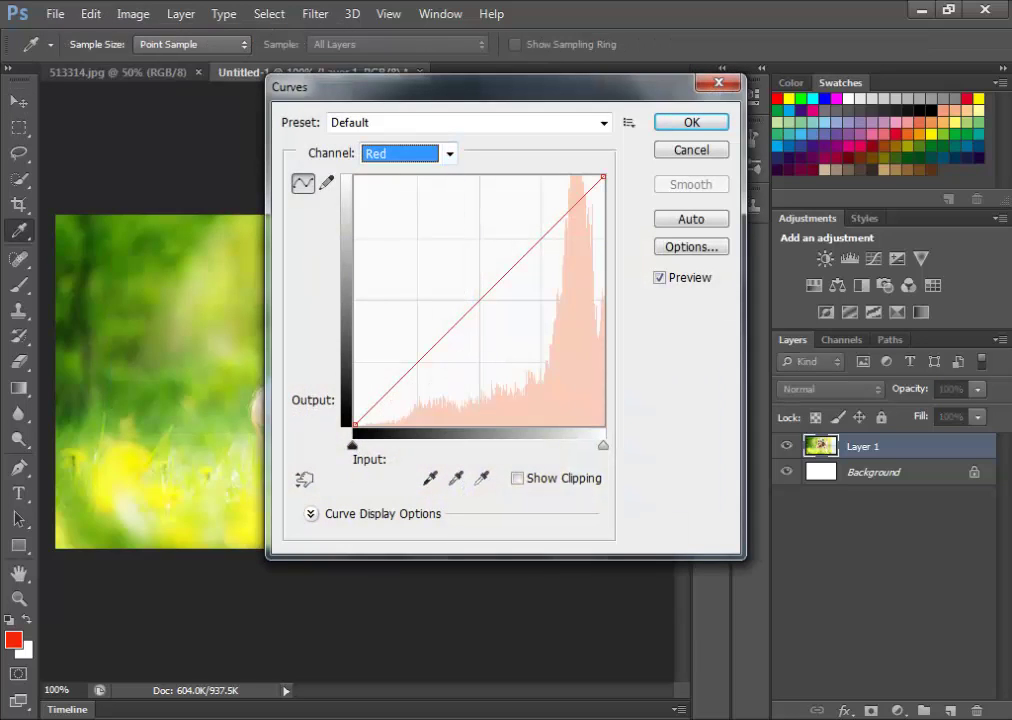
{"action": "mouse_move", "coordinate": [450, 86]}
{"action": "left_mouse_down"}
{"action": "mouse_move", "coordinate": [825, 27]}
{"action": "mouse_move", "coordinate": [746, 84]}
{"action": "mouse_move", "coordinate": [717, 81]}
{"action": "left_mouse_up"}
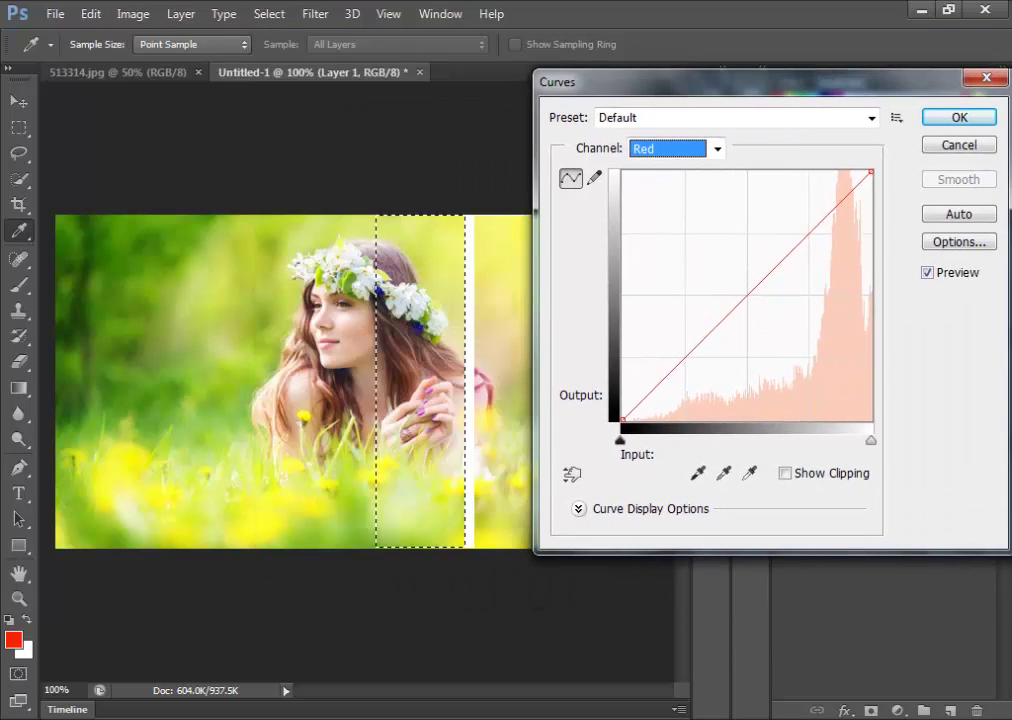
{"action": "mouse_move", "coordinate": [773, 270]}
{"action": "left_mouse_down"}
{"action": "mouse_move", "coordinate": [776, 219]}
{"action": "mouse_move", "coordinate": [778, 229]}
{"action": "left_mouse_up"}
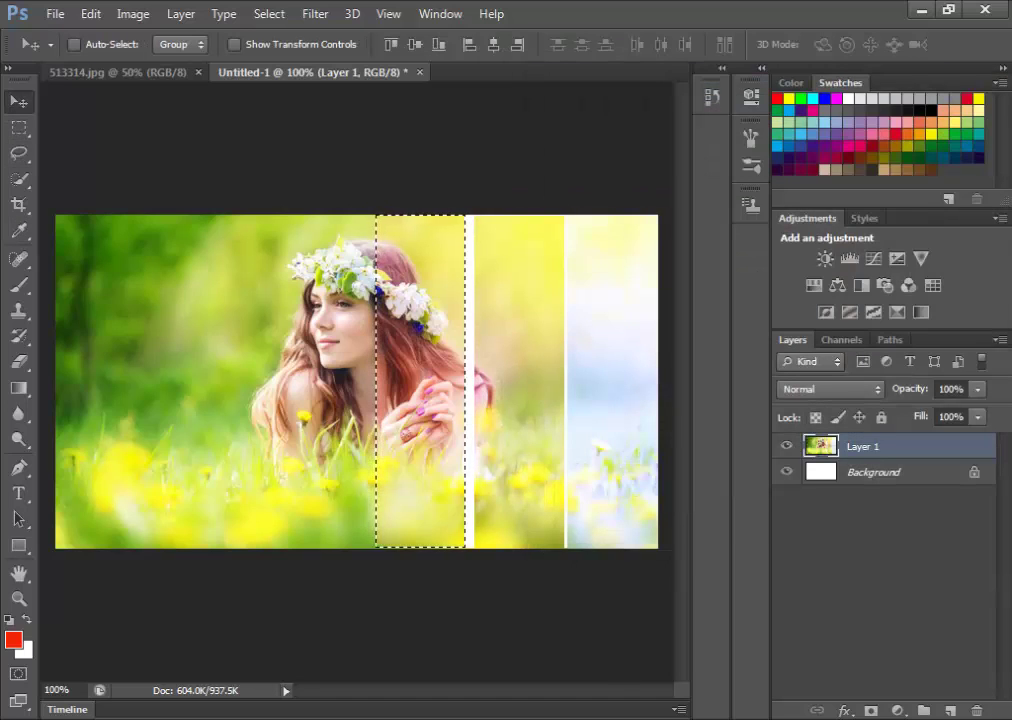
Nudge the reddish strip right to open a white gap and move the selection over the face
{"action": "left_click_drag", "start_coordinate": [410, 378], "coordinate": [418, 380]}
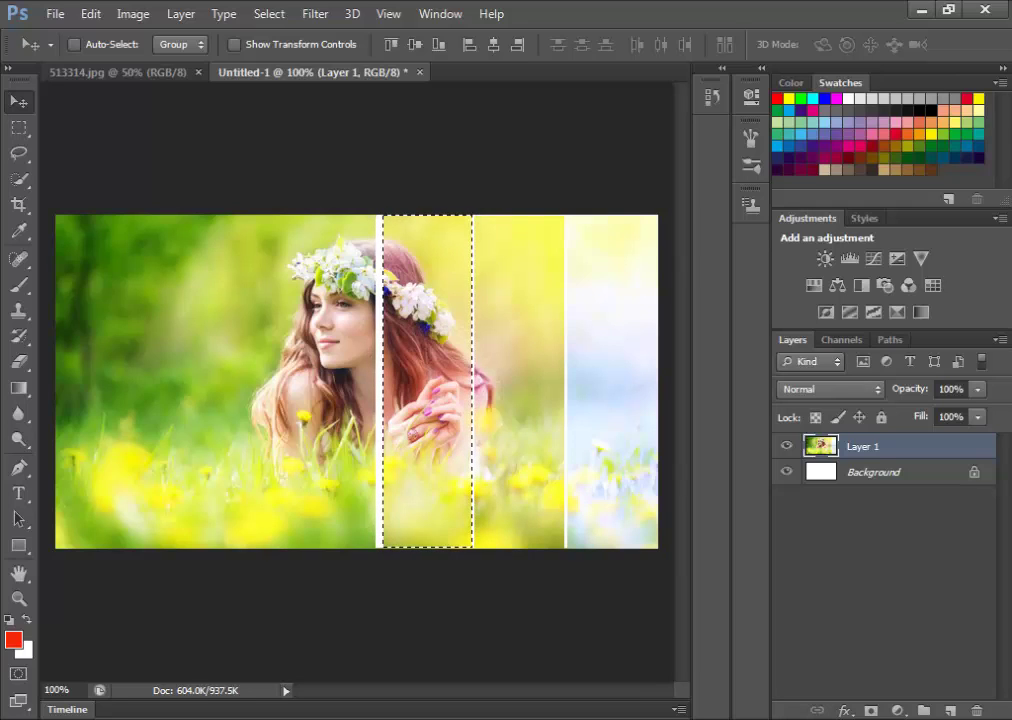
{"action": "left_click", "coordinate": [900, 472]}
{"action": "mouse_move", "coordinate": [425, 370]}
{"action": "left_mouse_down"}
{"action": "mouse_move", "coordinate": [322, 378]}
{"action": "mouse_move", "coordinate": [330, 390]}
{"action": "left_mouse_up"}
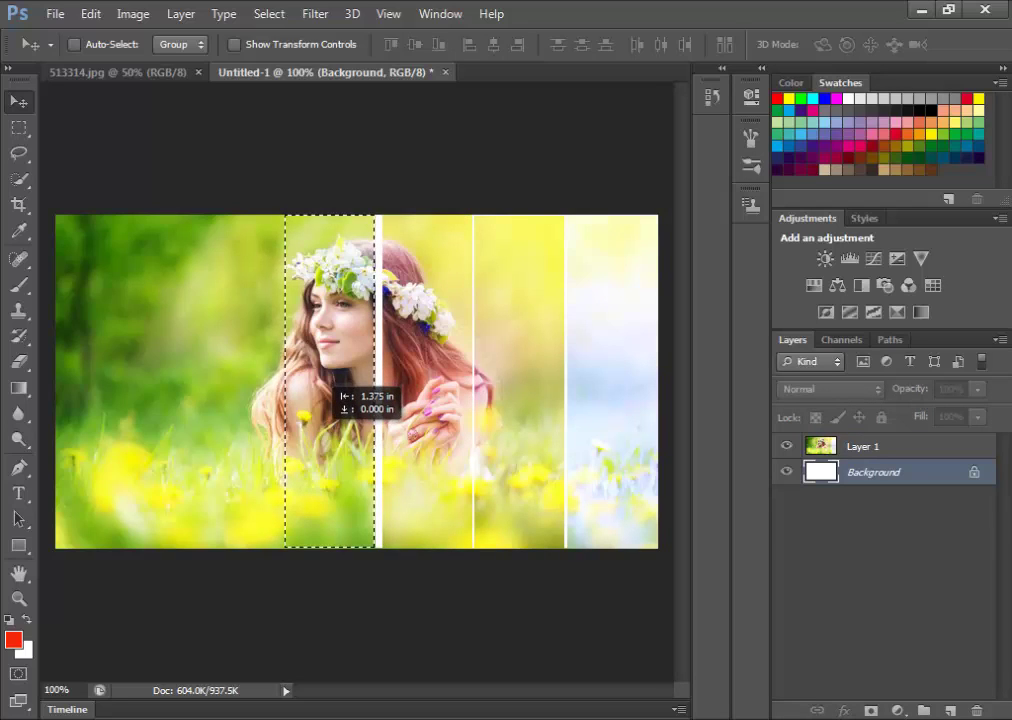
Redraw a tall rectangular selection over the woman's face, reaching up to the white gap
{"action": "left_click_drag", "start_coordinate": [330, 390], "coordinate": [331, 390]}
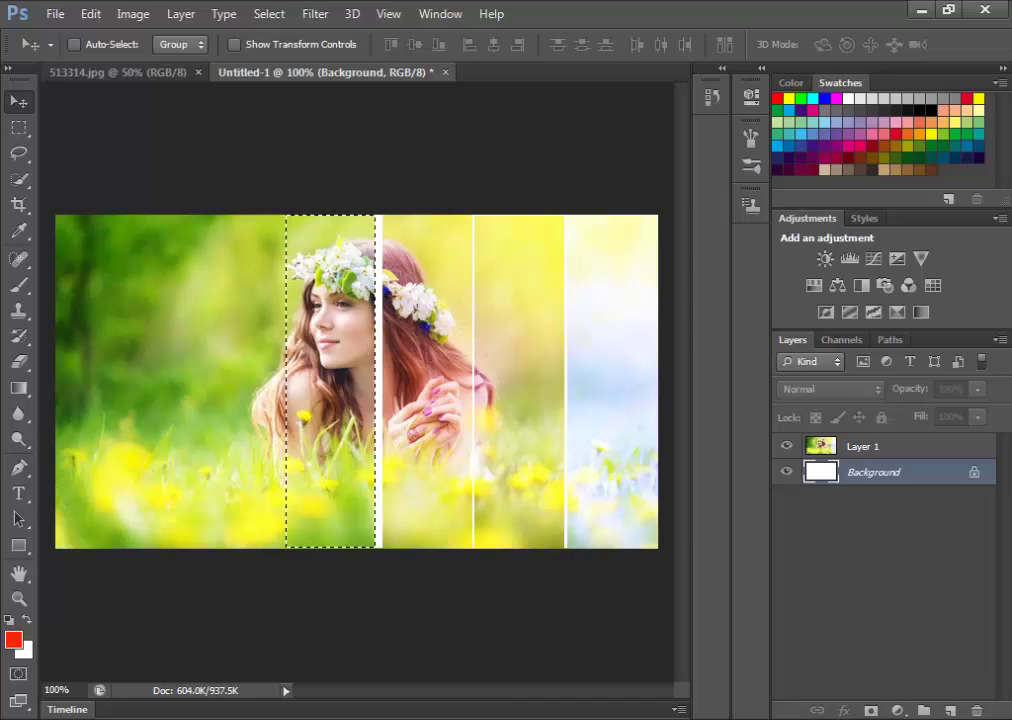
{"action": "key", "text": "ctrl+d"}
{"action": "key", "text": "m"}
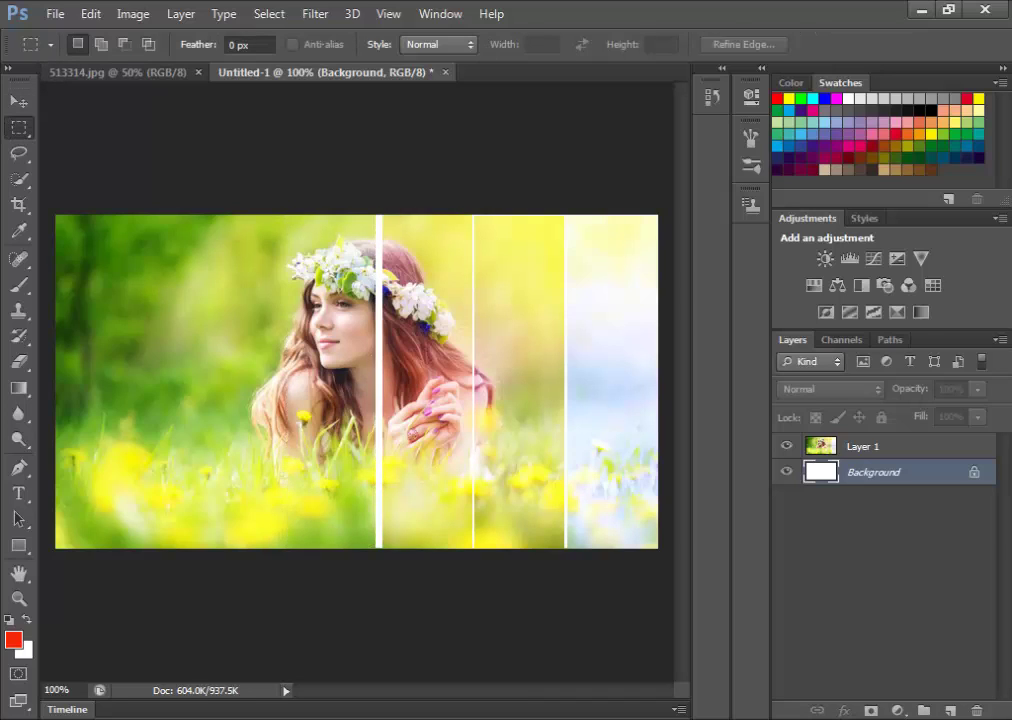
{"action": "left_click_drag", "start_coordinate": [230, 535], "coordinate": [354, 229]}
{"action": "key", "text": "ctrl+d"}
{"action": "left_click_drag", "start_coordinate": [220, 547], "coordinate": [377, 215]}
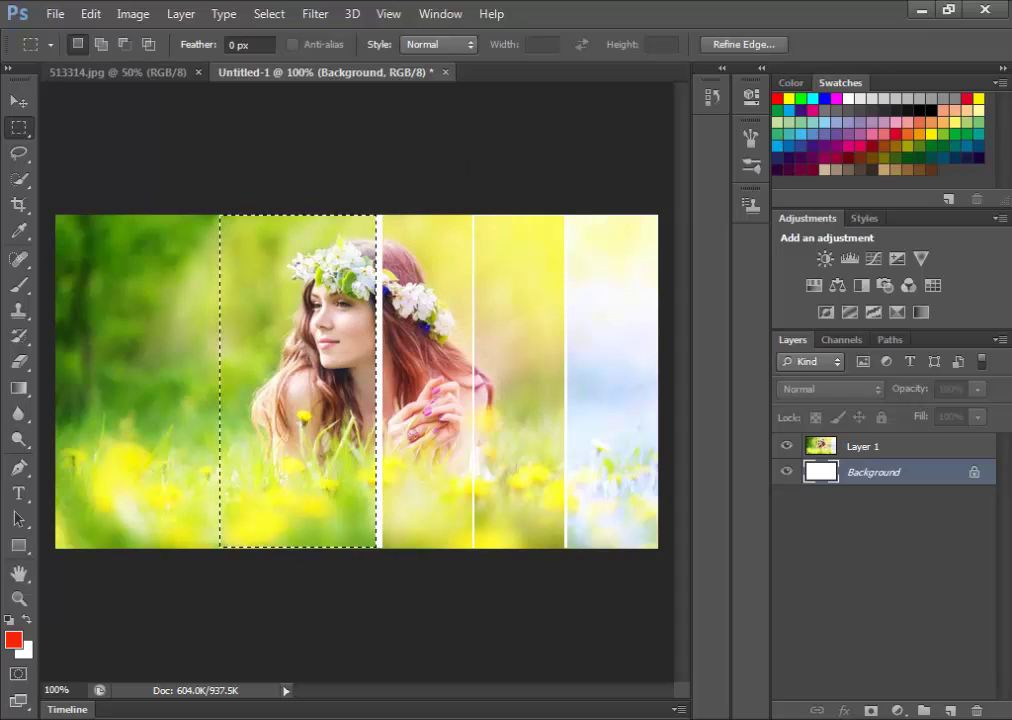
On Layer 1, darken the face strip with the Darker (RGB) Curves preset and a tweaked midpoint
{"action": "left_click", "coordinate": [863, 446]}
{"action": "left_click", "coordinate": [133, 14]}
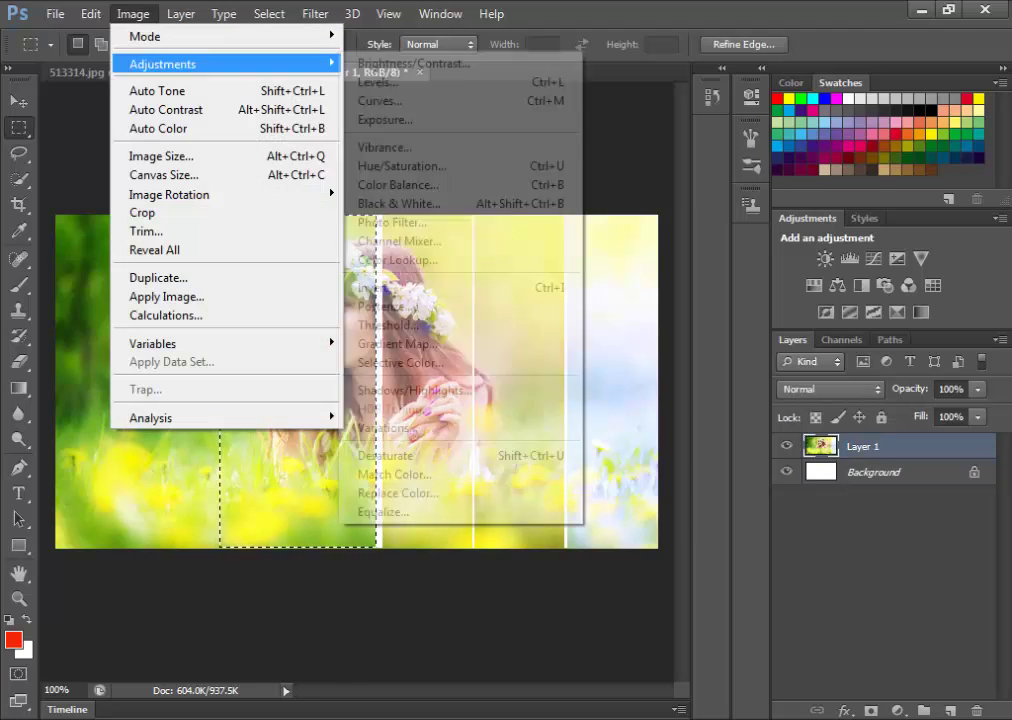
{"action": "left_click", "coordinate": [385, 100]}
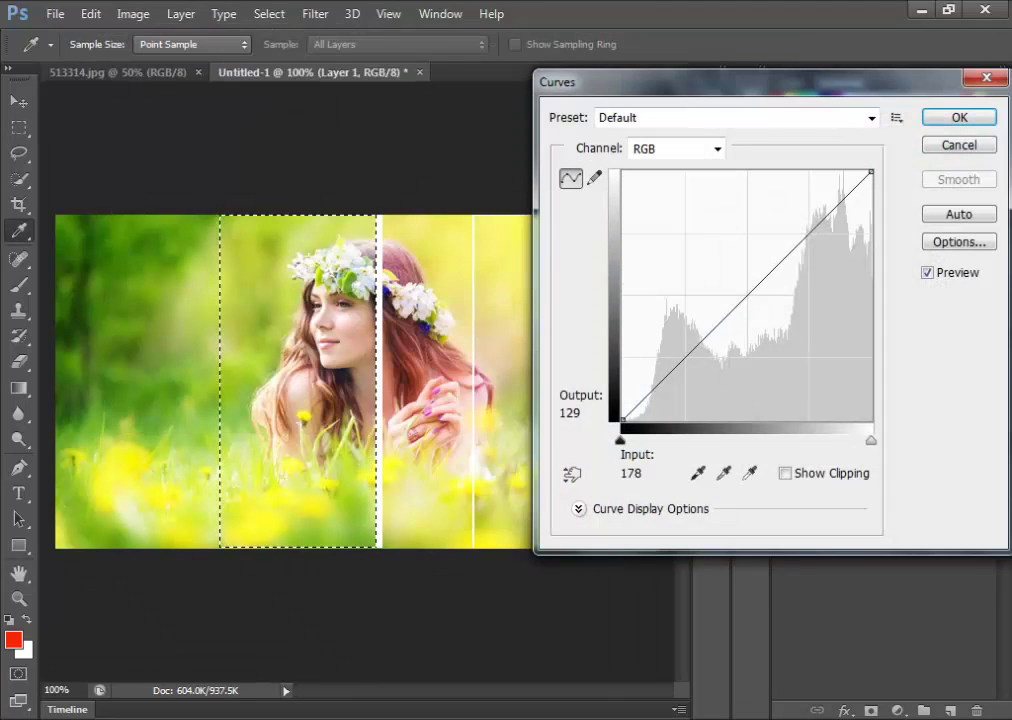
{"action": "left_click", "coordinate": [650, 117]}
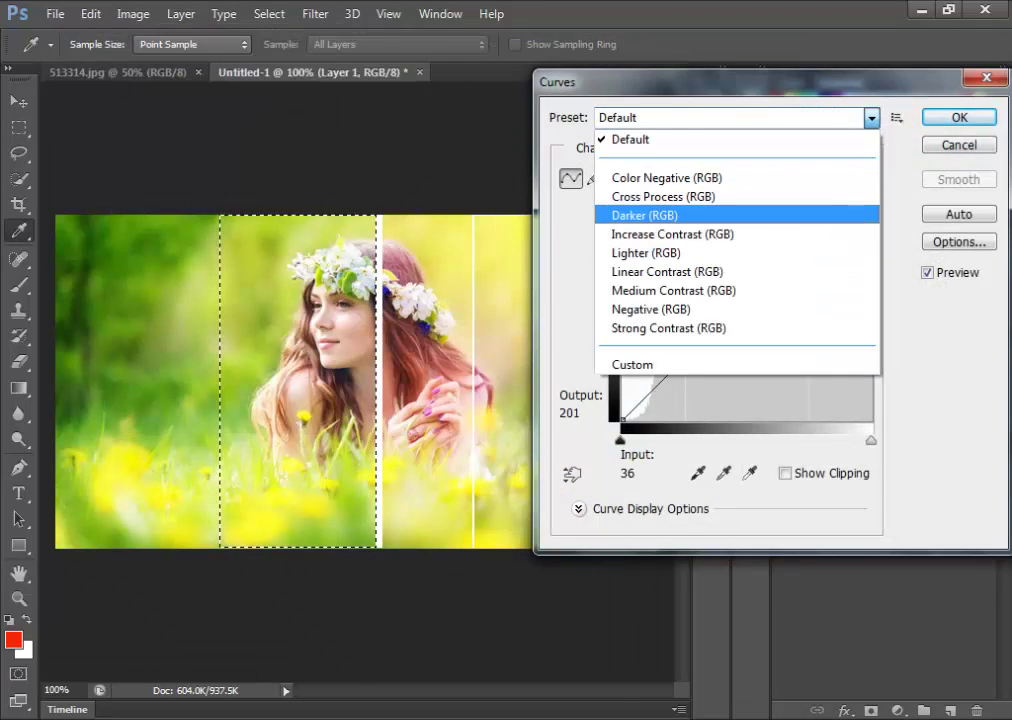
{"action": "left_click", "coordinate": [645, 215]}
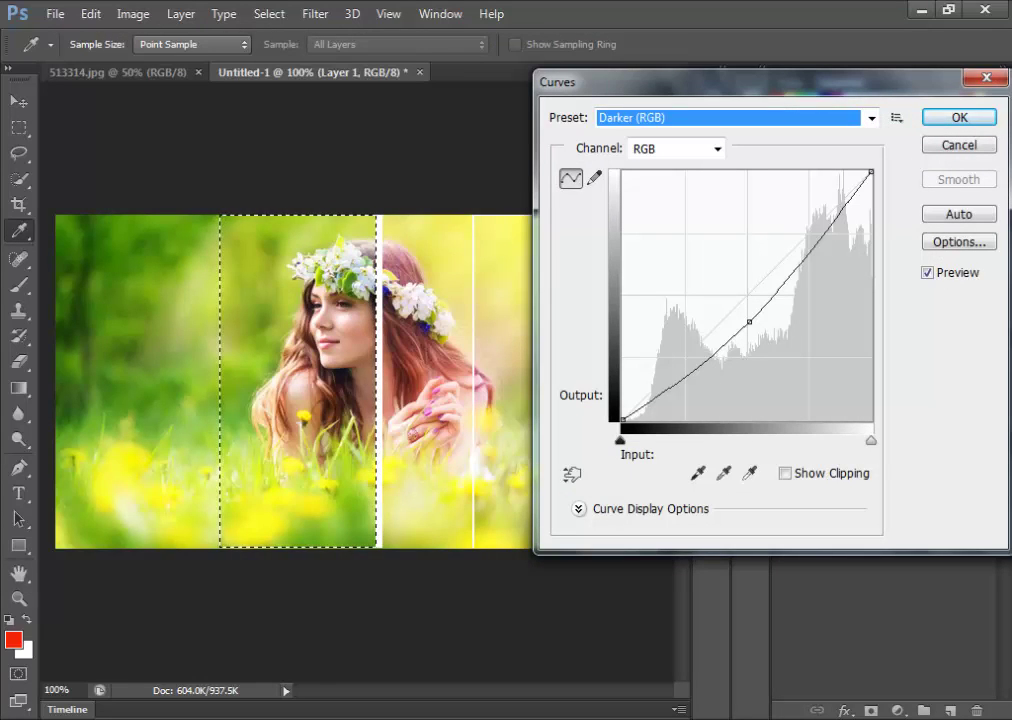
{"action": "left_click_drag", "start_coordinate": [749, 322], "coordinate": [746, 332]}
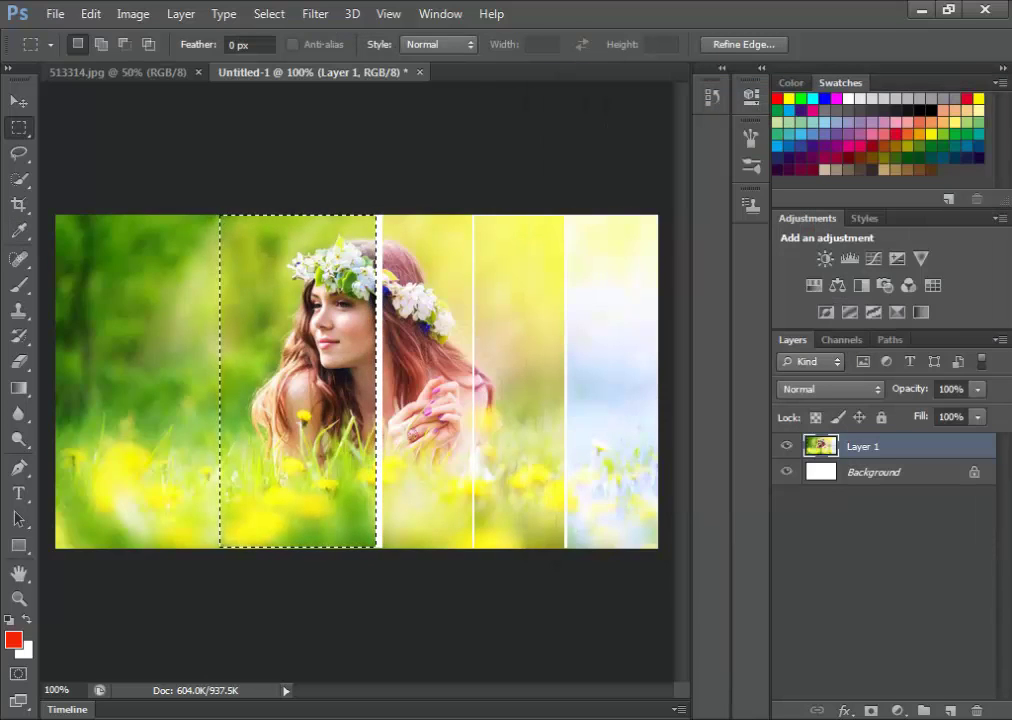
Nudge the selected face strip right with the Move tool to leave a thin white gap, then deselect
{"action": "key", "text": "v"}
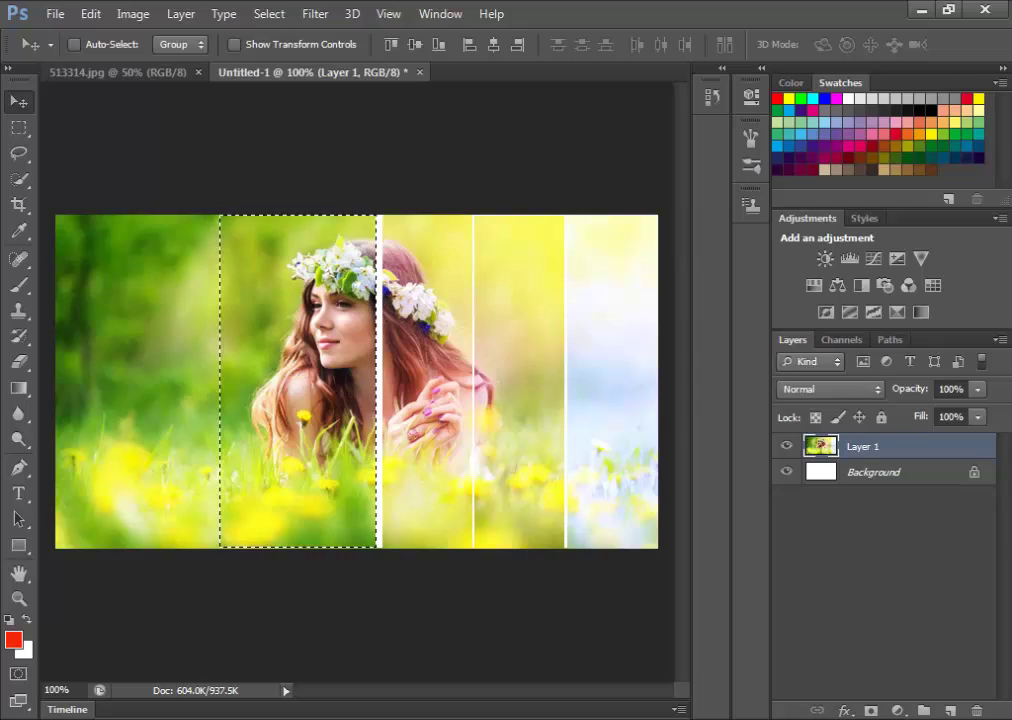
{"action": "key", "text": "Right"}
{"action": "key", "text": "Right"}
{"action": "key", "text": "Right"}
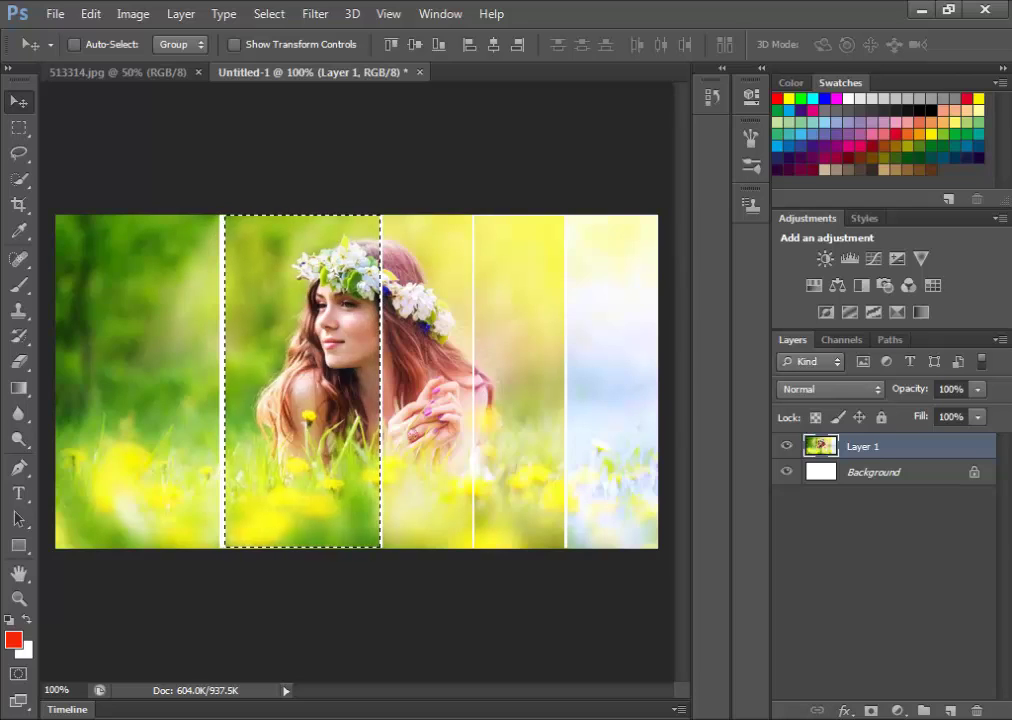
{"action": "key", "text": "Left"}
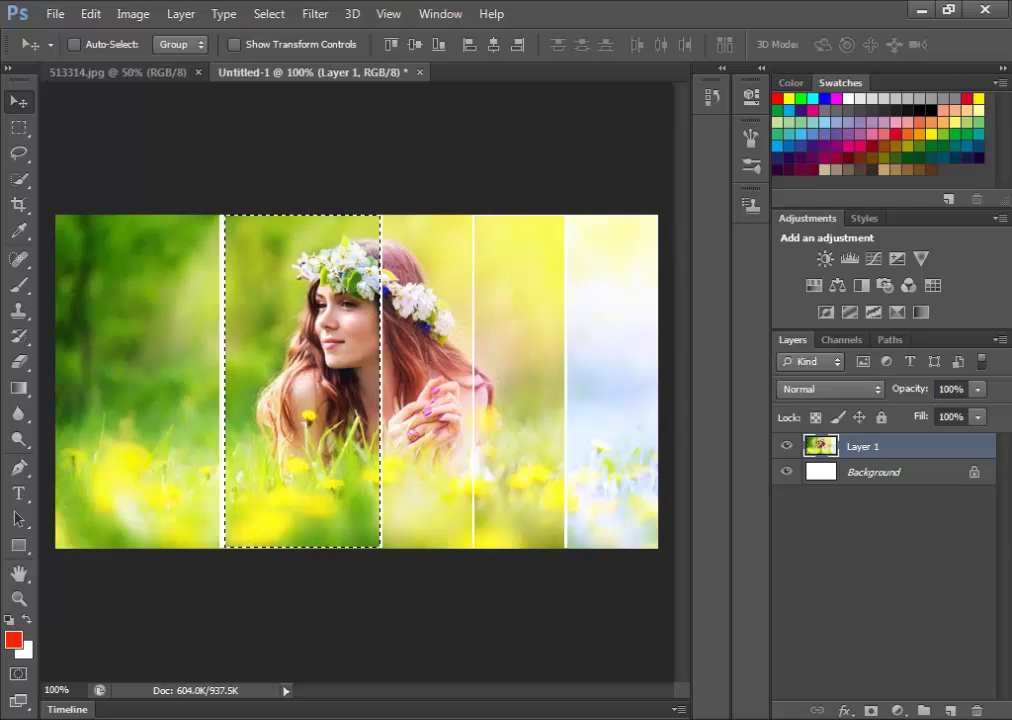
{"action": "key", "text": "Left"}
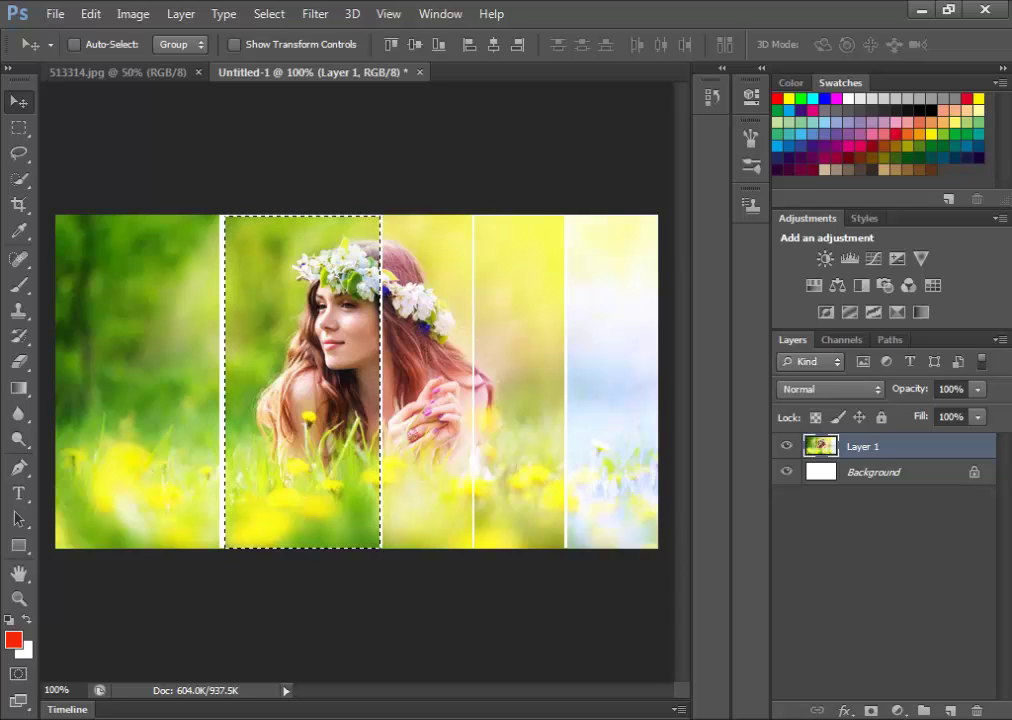
{"action": "key", "text": "ctrl+d"}
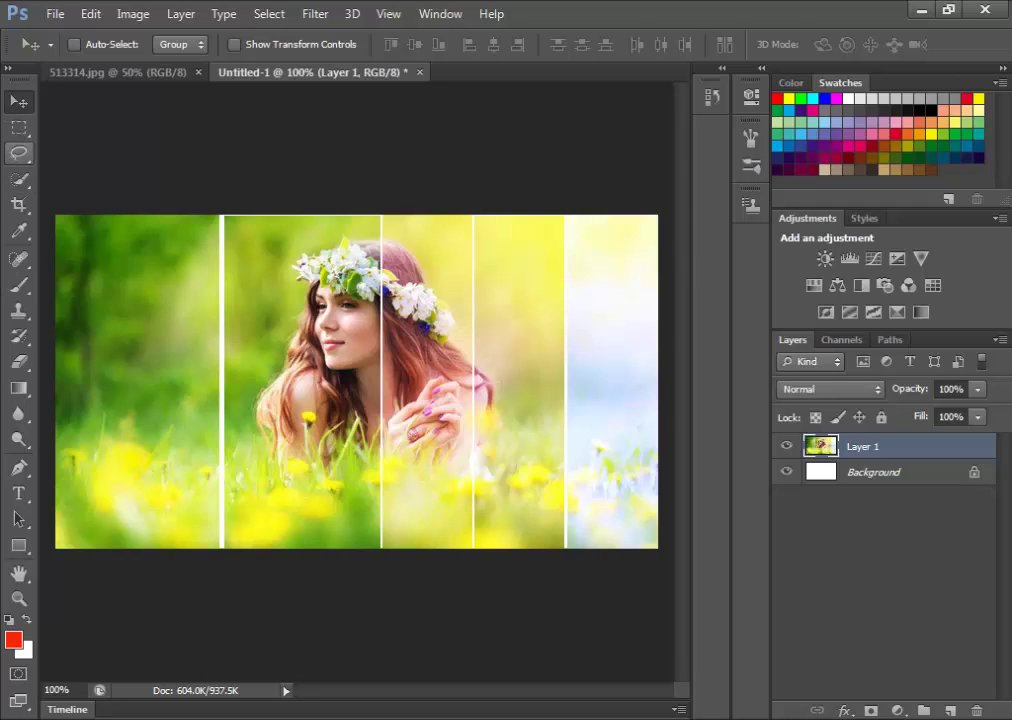
Marquee-select the leftmost section of the photo up to the face strip
{"action": "left_click", "coordinate": [19, 127]}
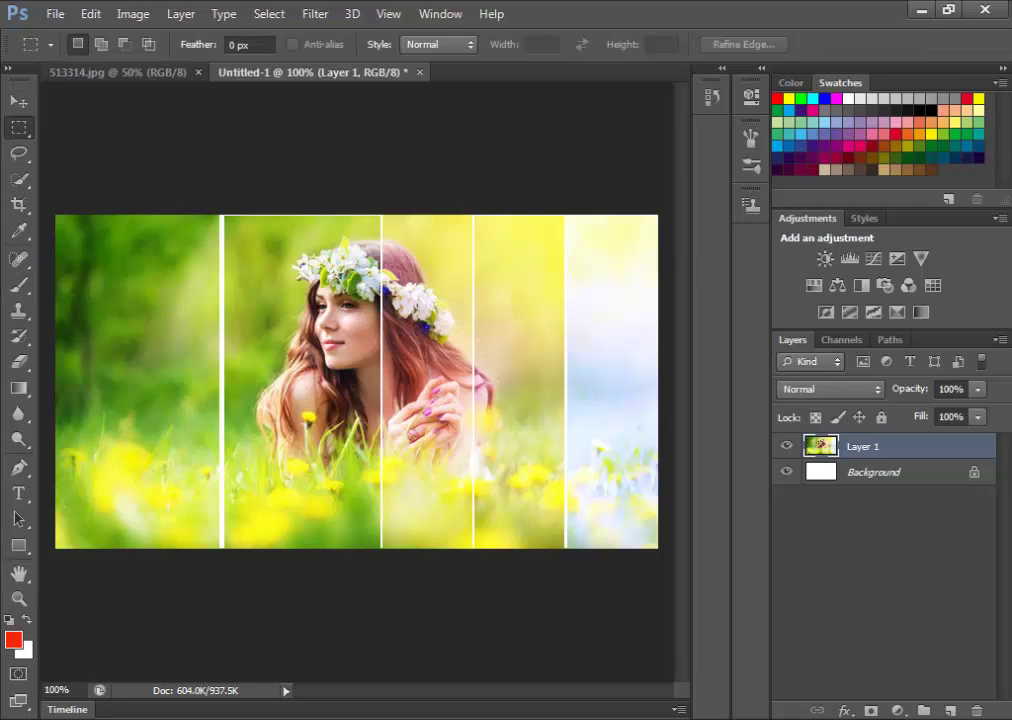
{"action": "left_click_drag", "start_coordinate": [56, 548], "coordinate": [218, 211]}
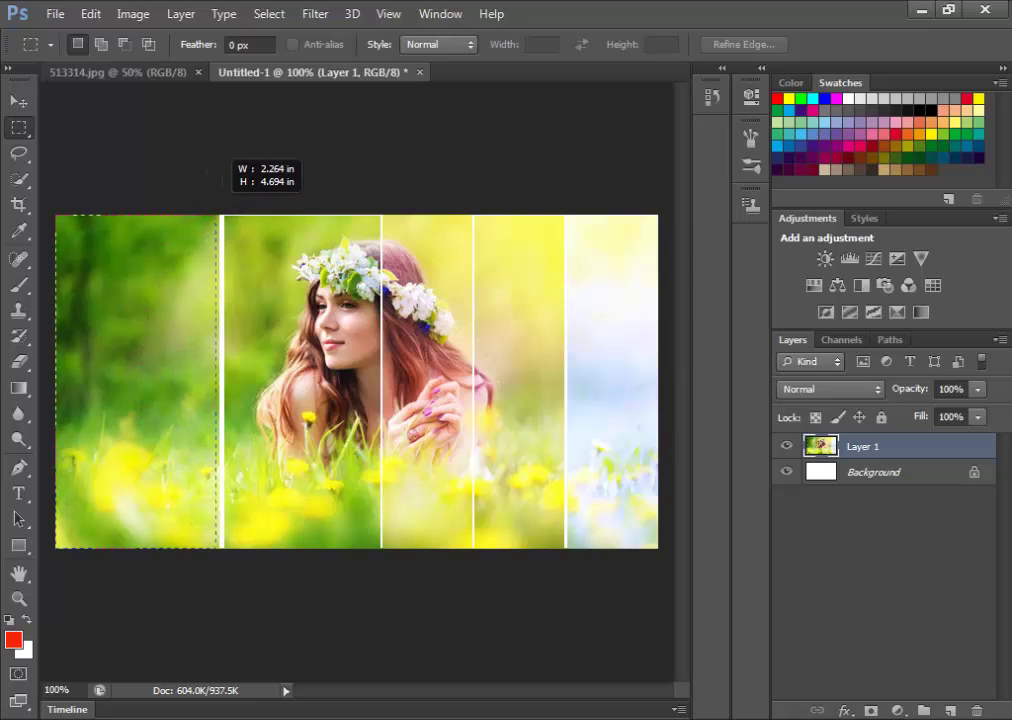
{"action": "left_click_drag", "start_coordinate": [220, 150], "coordinate": [222, 150]}
Stretch the left section wider in two Free Transforms to cover the white gap, then deselect
{"action": "key", "text": "ctrl+t"}
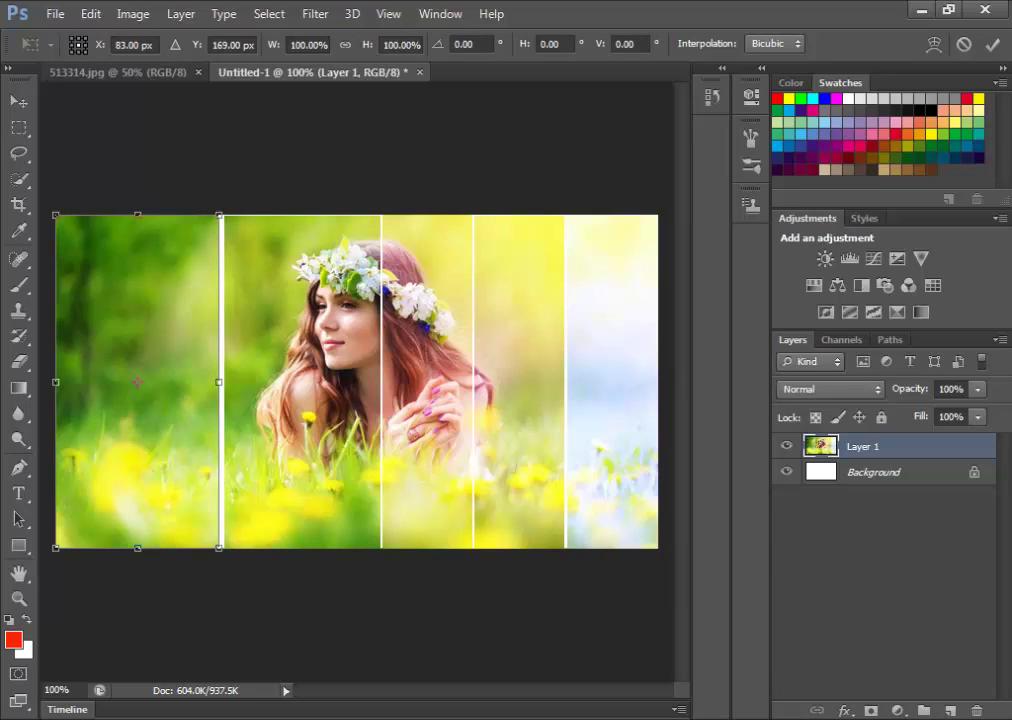
{"action": "left_click_drag", "start_coordinate": [219, 381], "coordinate": [222, 381]}
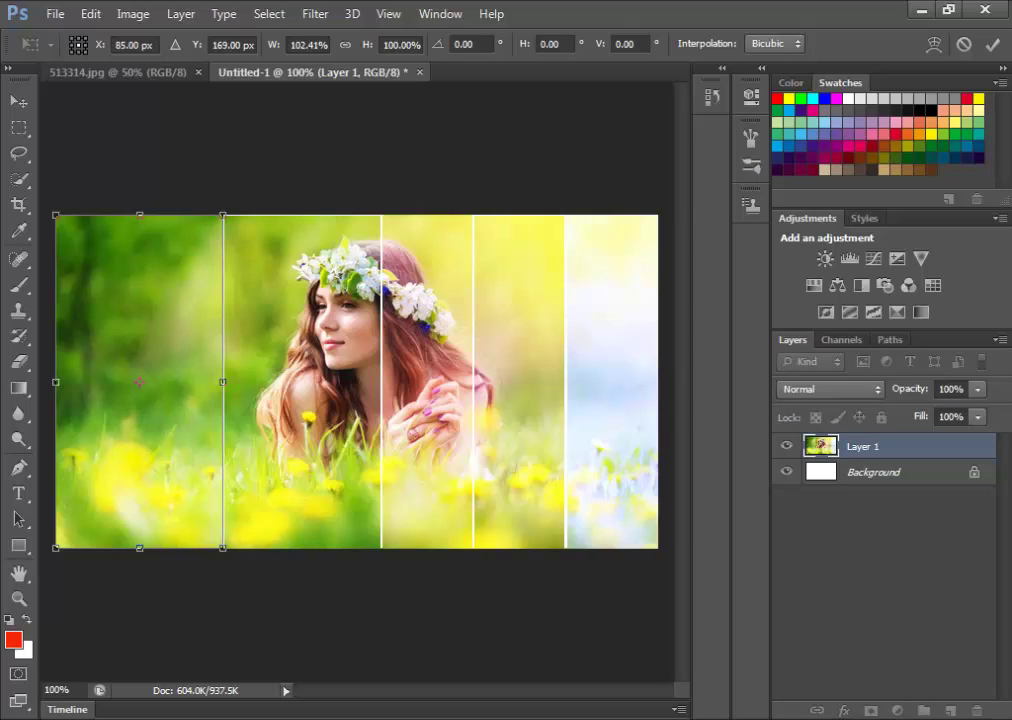
{"action": "key", "text": "Return"}
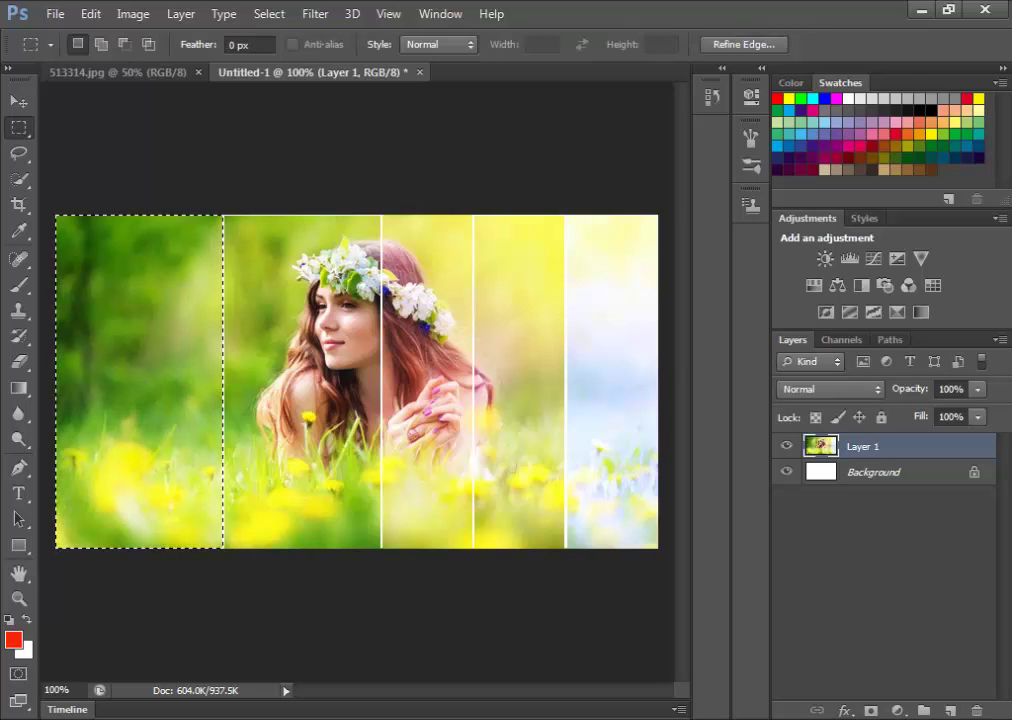
{"action": "key", "text": "ctrl+t"}
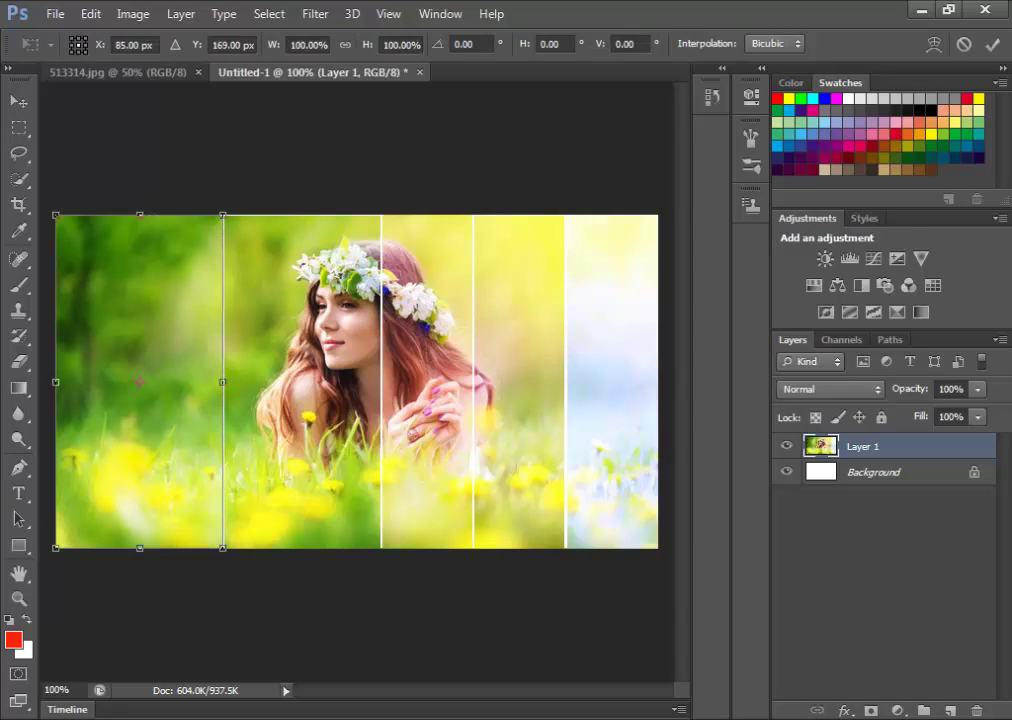
{"action": "left_click_drag", "start_coordinate": [222, 381], "coordinate": [230, 381]}
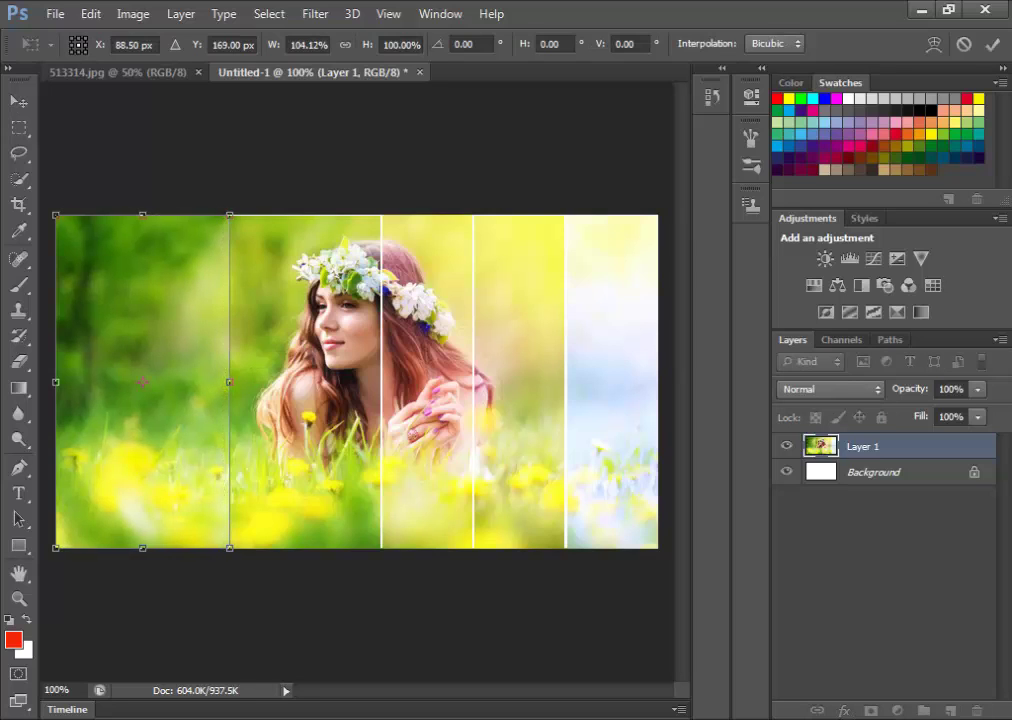
{"action": "key", "text": "Return"}
{"action": "key", "text": "ctrl+d"}
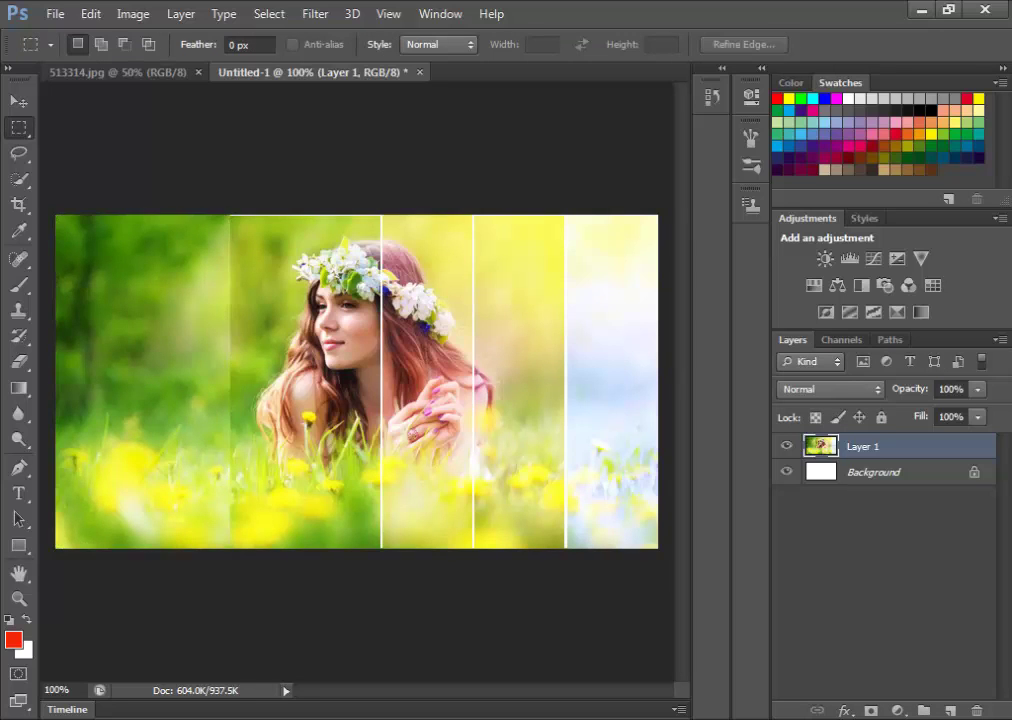